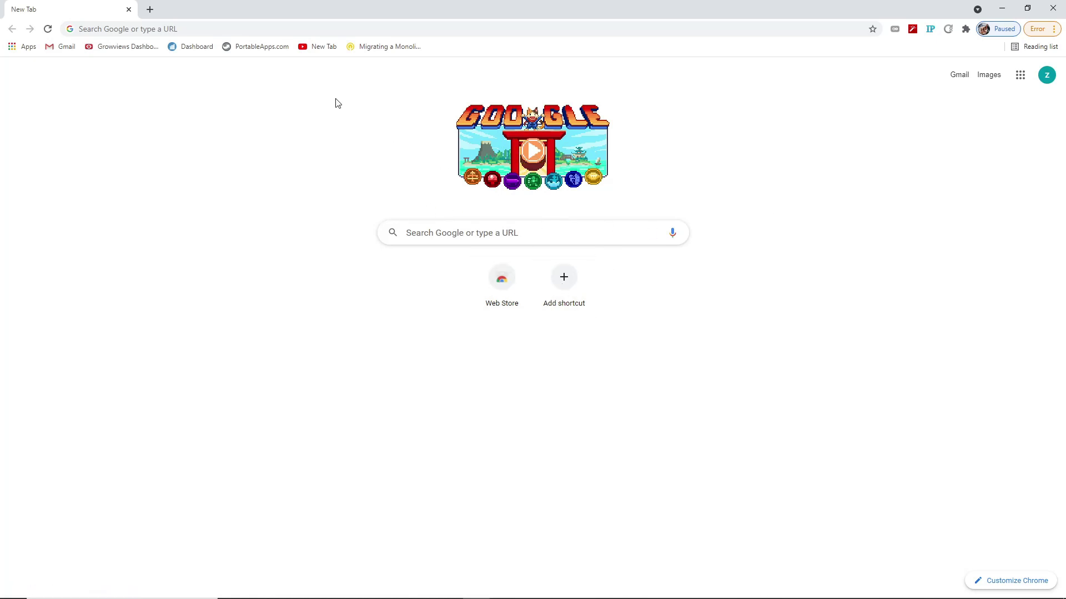
Open the Gmail inbox by going to gmail.com
left_click(314, 31)
type("gma")
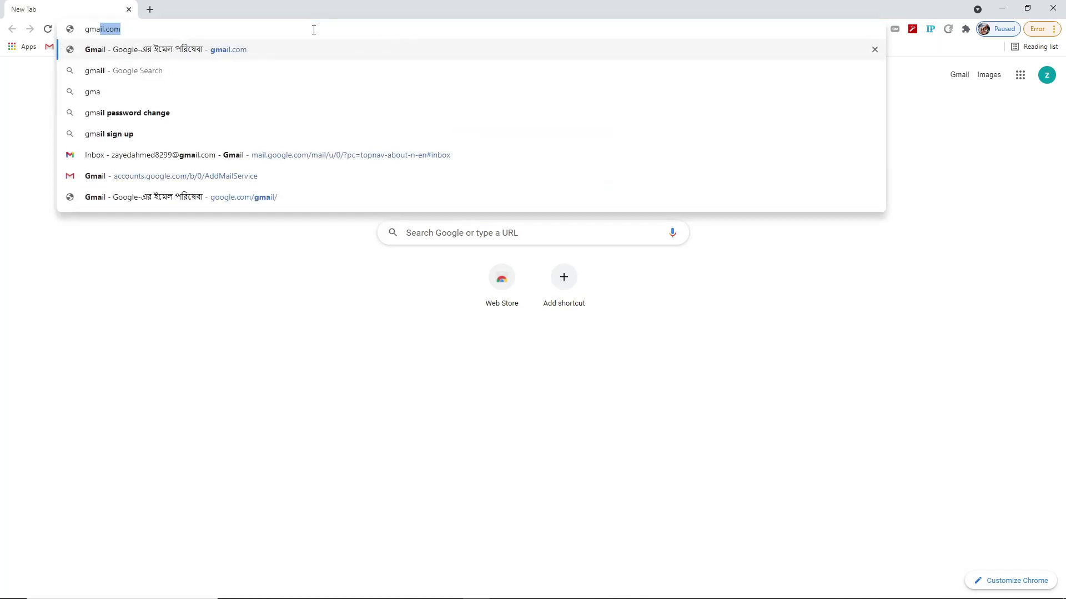
key("Return")
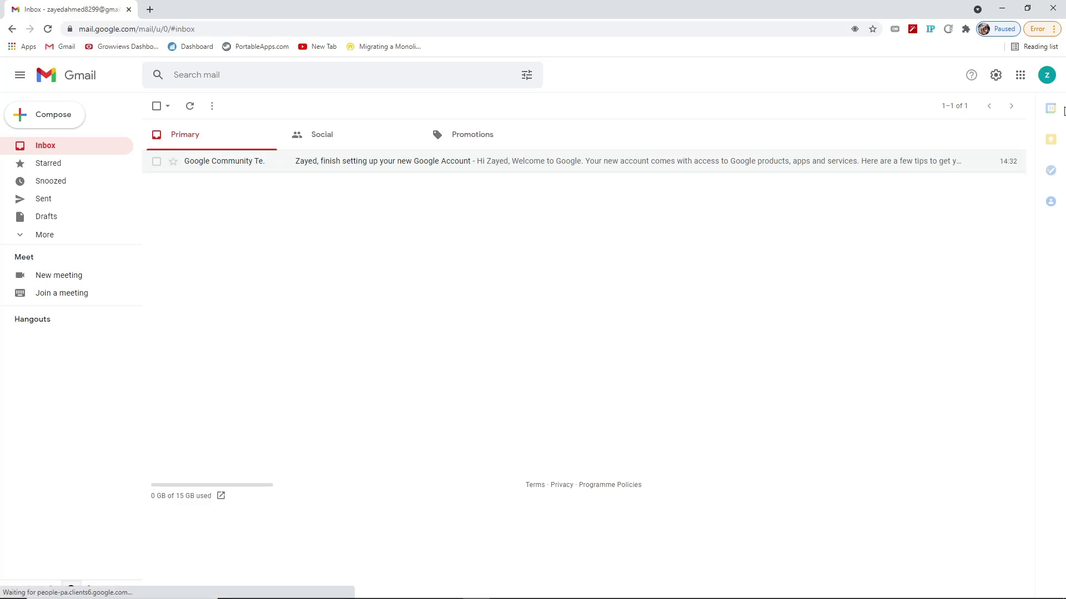
Check which e-mail address is signed in using the Gmail account details, then close them
left_click(1047, 75)
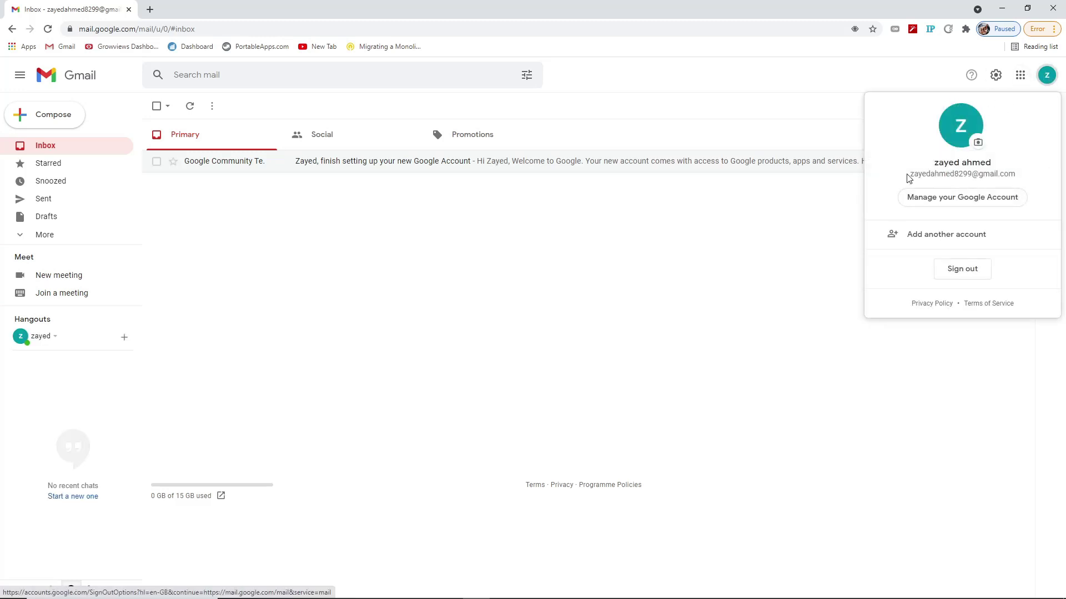
left_click_drag(911, 174, 1023, 181)
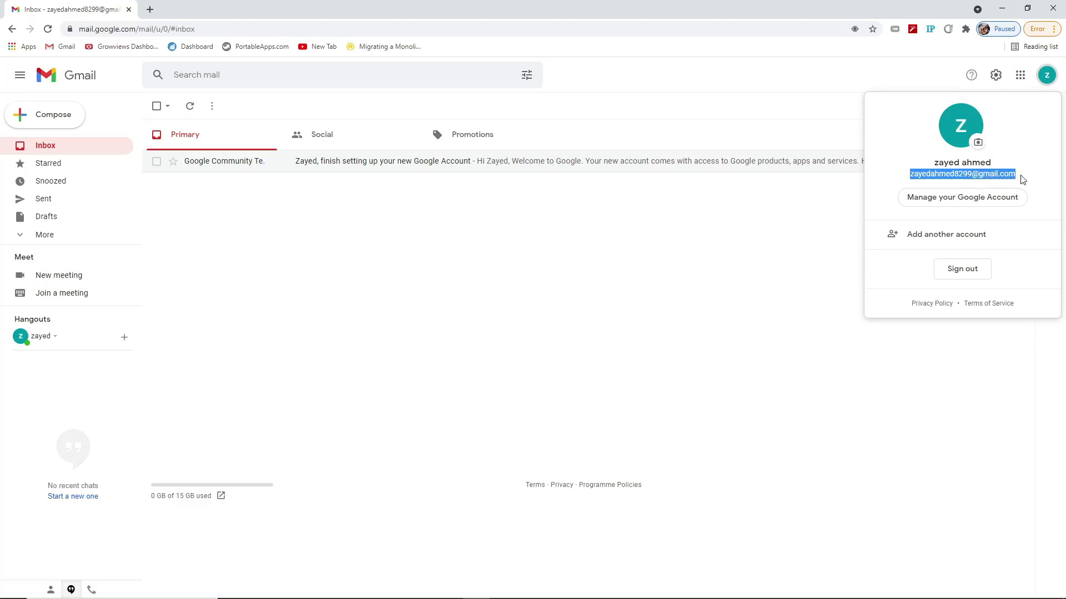
left_click(1027, 160)
left_click(745, 265)
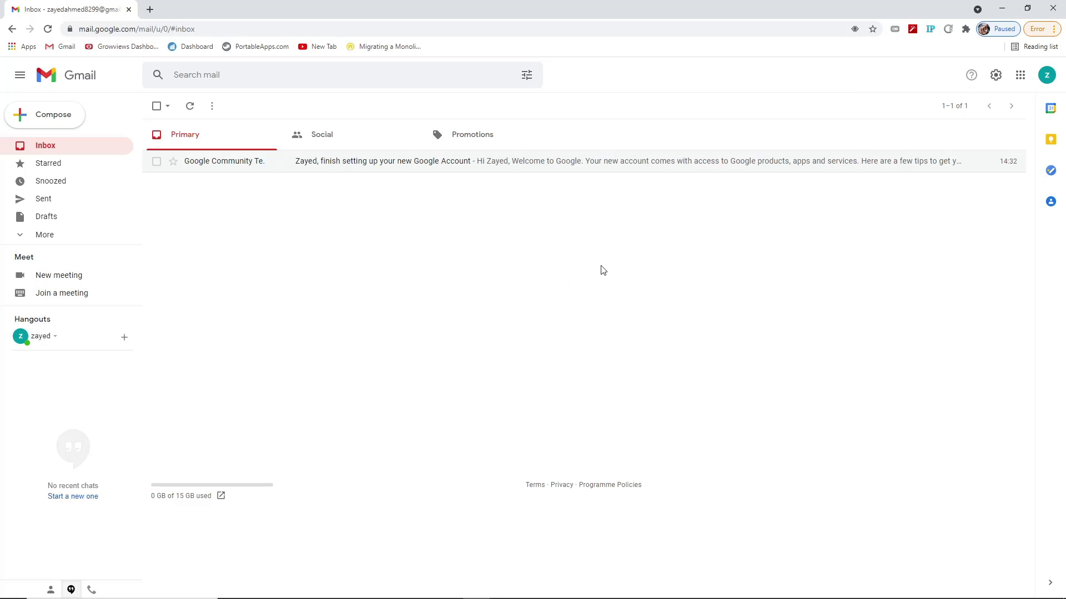
Open the Google Account management page for the signed-in account and look over its home page
left_click(1046, 80)
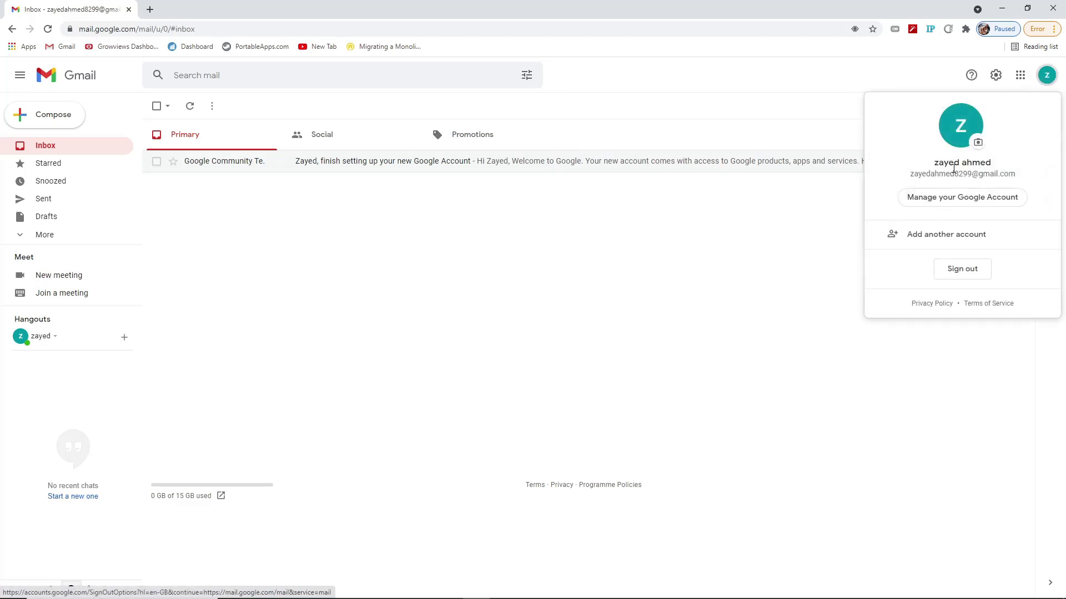
left_click(956, 200)
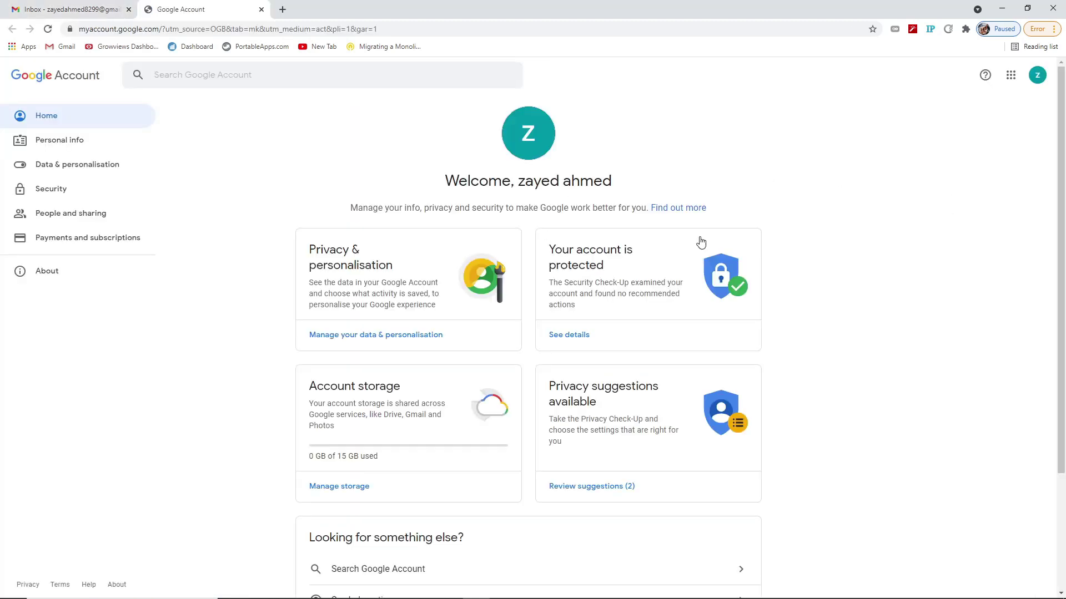
scroll(520, 293, "down", 3)
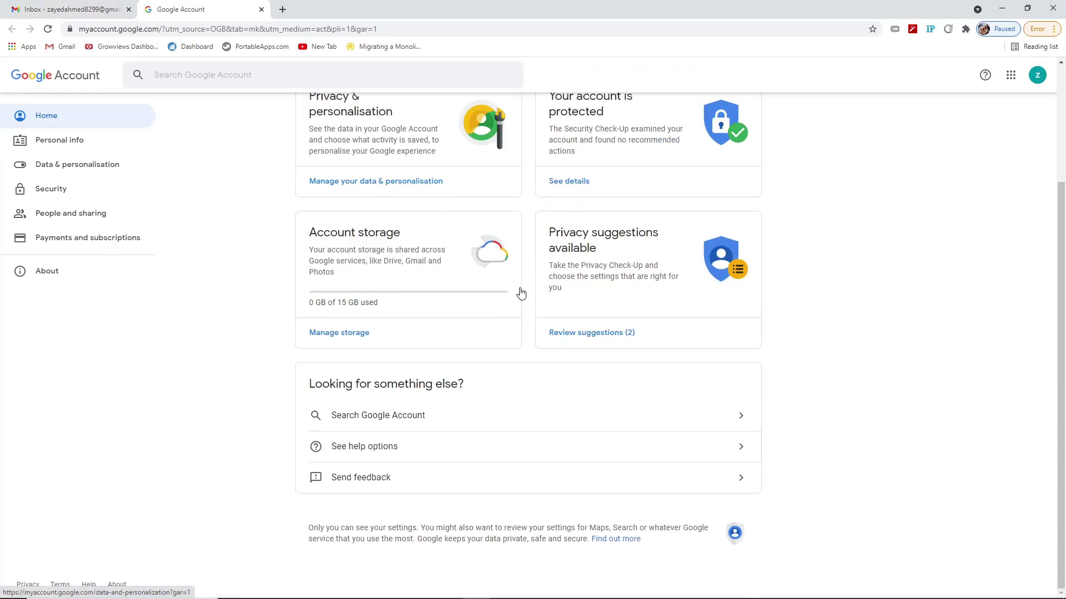
scroll(520, 293, "up", 3)
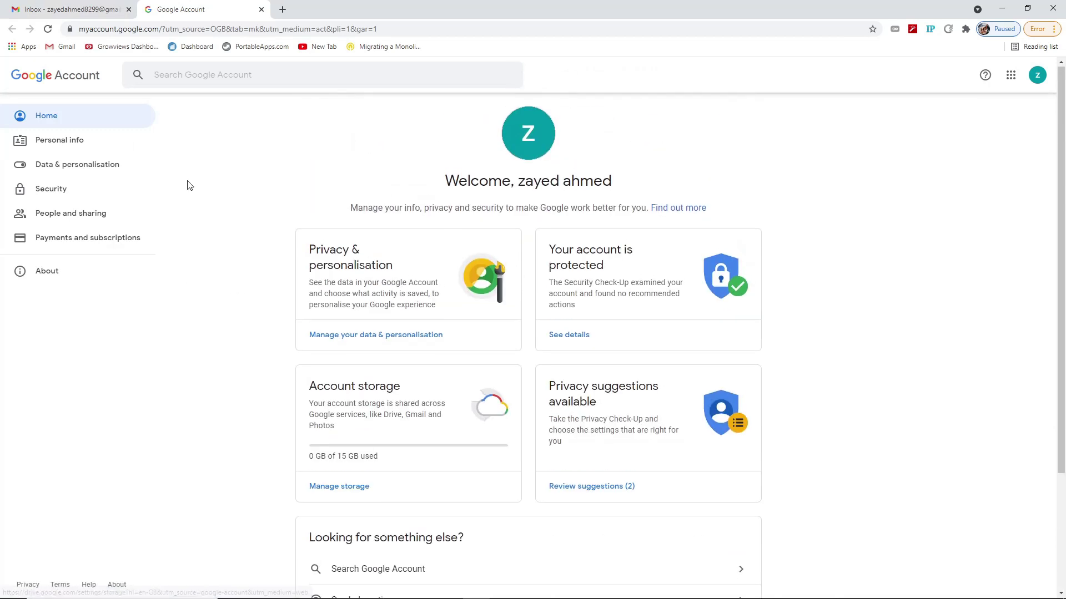
Open the account's Personal info page and review the basic info, contact info and profile sections
left_click(63, 143)
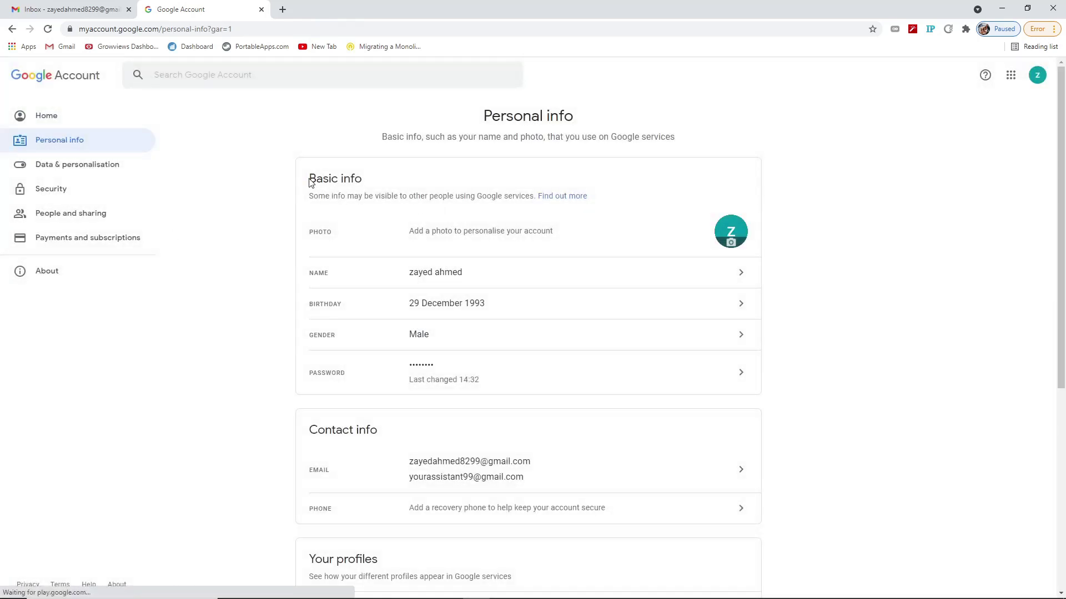
left_click_drag(312, 178, 614, 447)
left_click(889, 397)
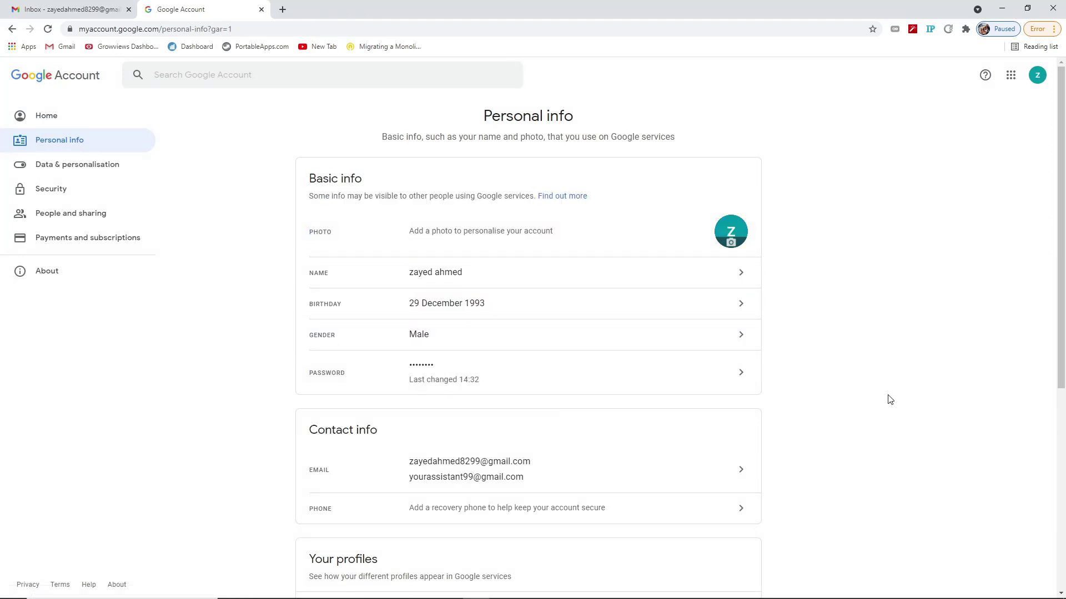
scroll(890, 397, "down", 4)
scroll(889, 397, "down", 2)
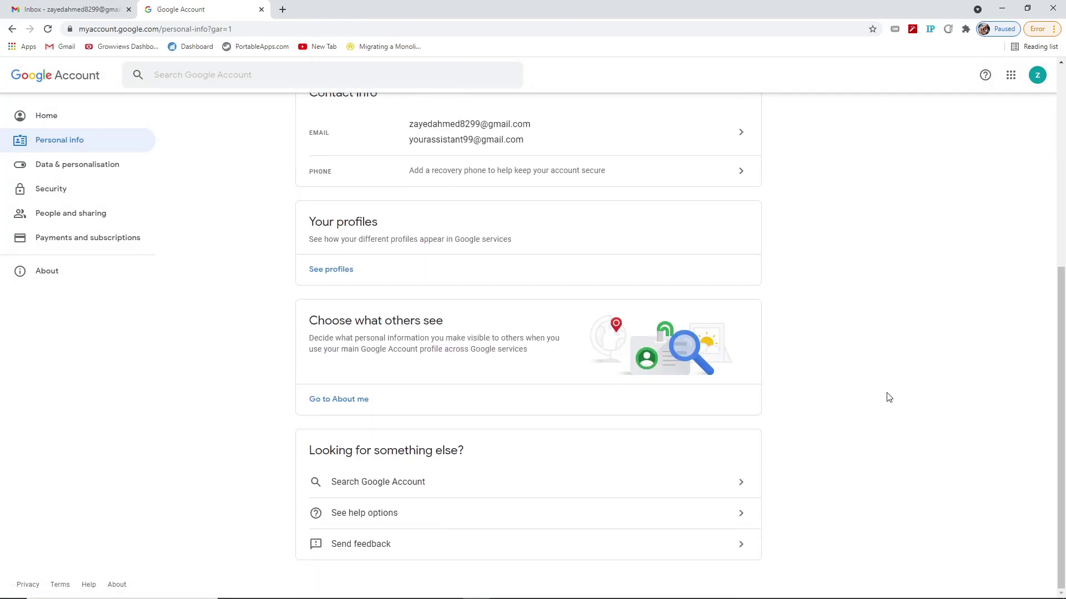
scroll(888, 397, "up", 6)
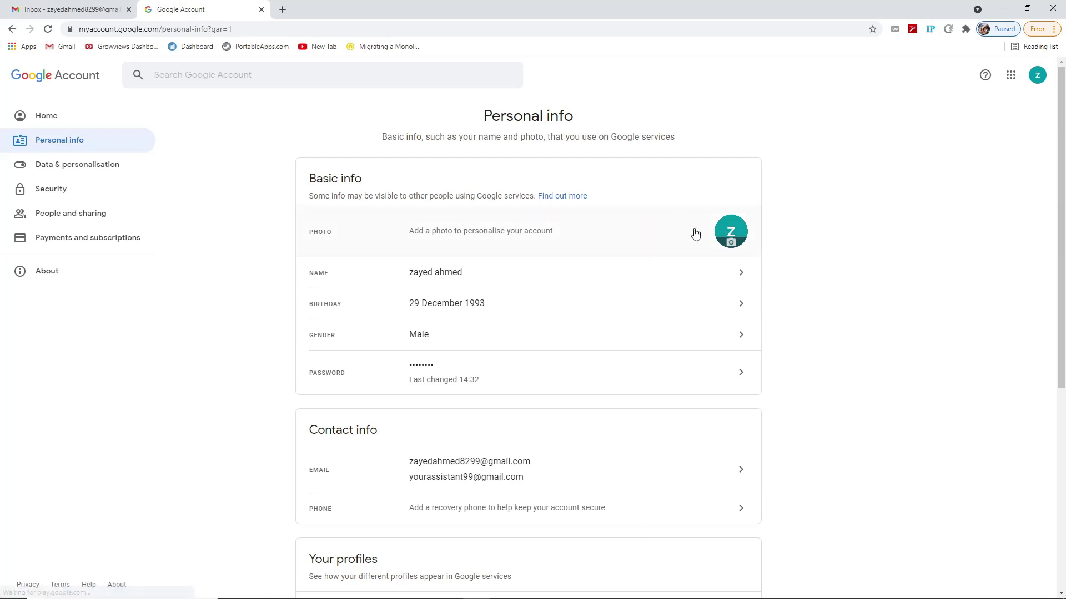
Open the profile picture settings from the basic info photo and read the description
left_click(726, 232)
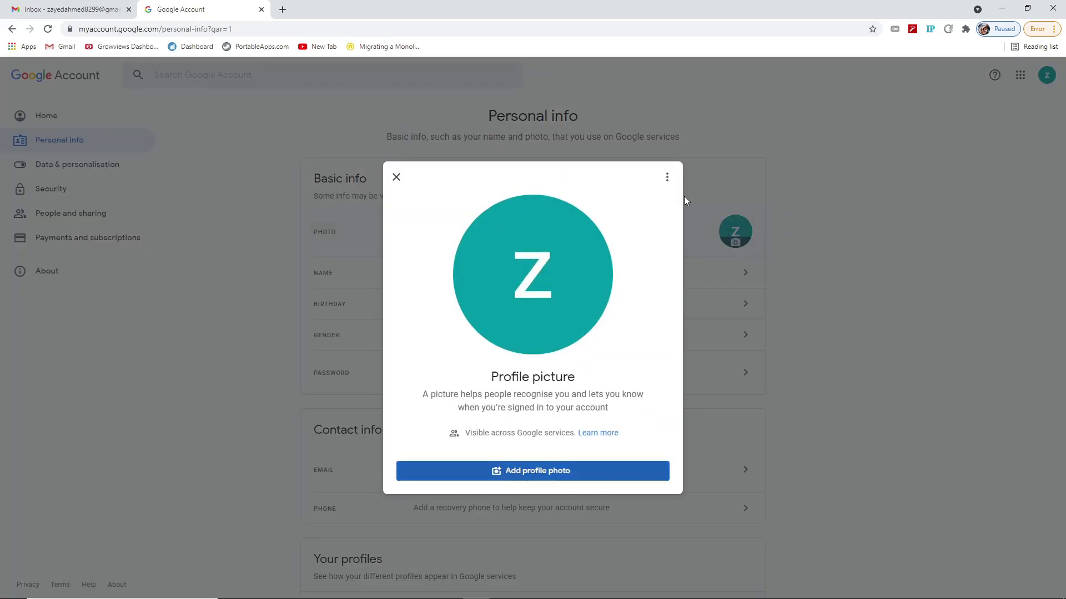
left_click(397, 176)
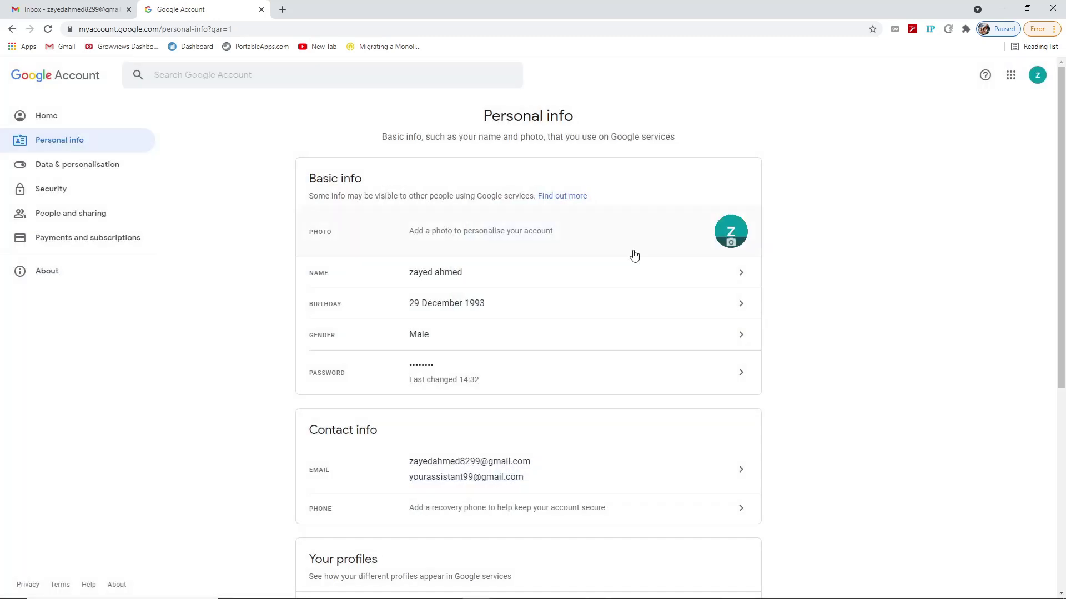
left_click(730, 235)
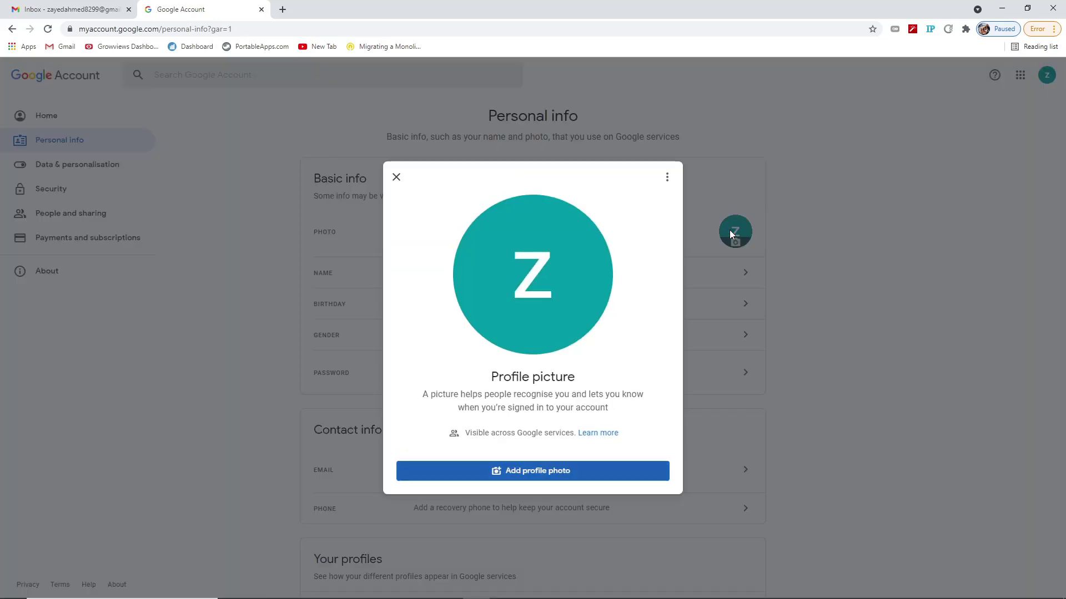
triple_click(494, 377)
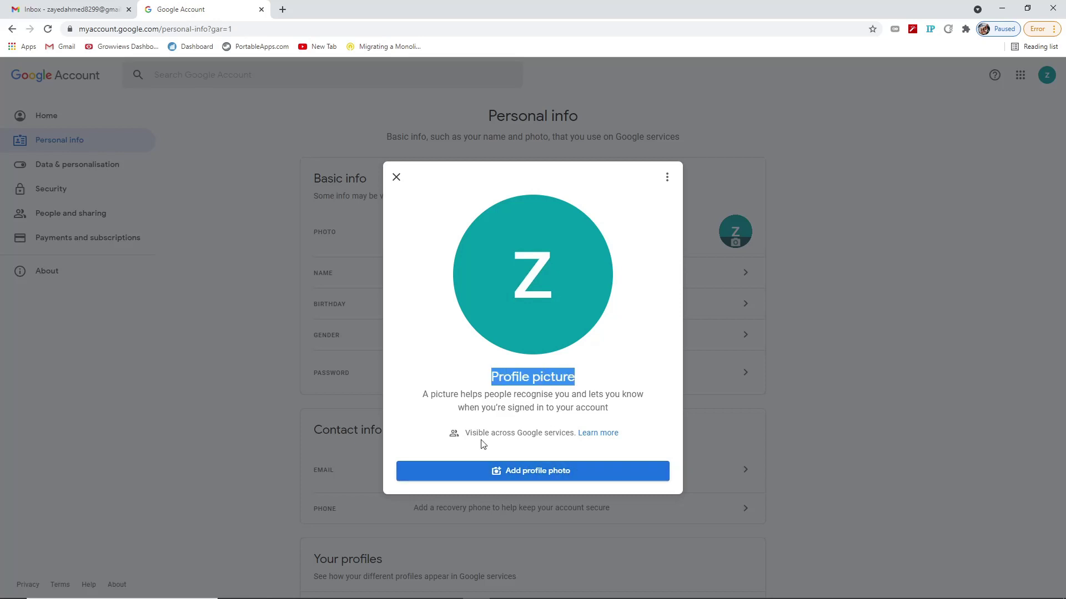
left_click_drag(424, 396, 605, 408)
left_click(633, 416)
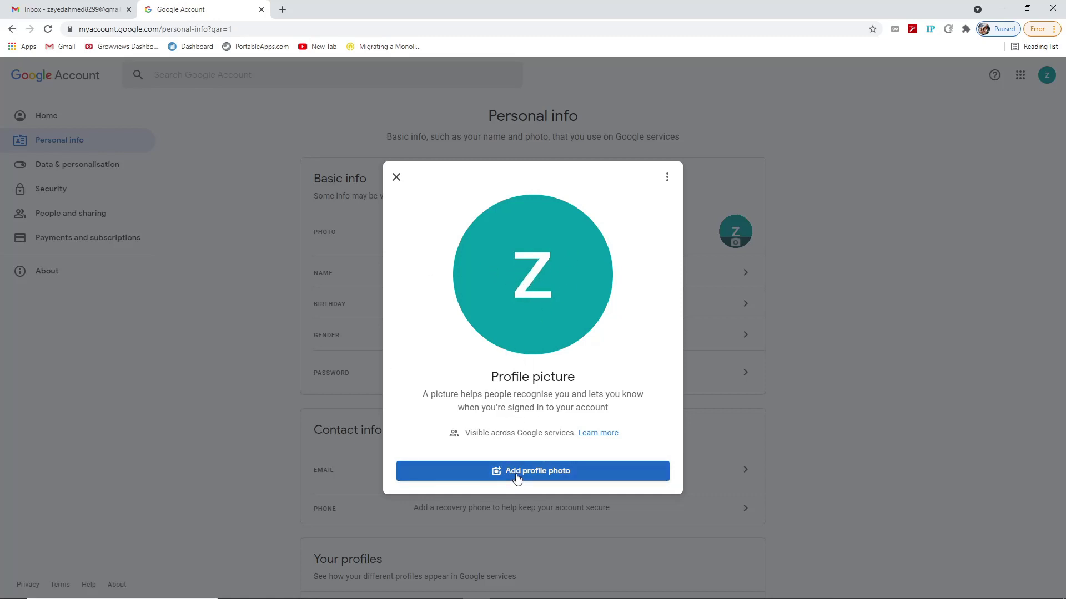
Add a profile photo by uploading the Pngtree youtube logo icon_3560541 image from the Downloads folder
left_click(546, 476)
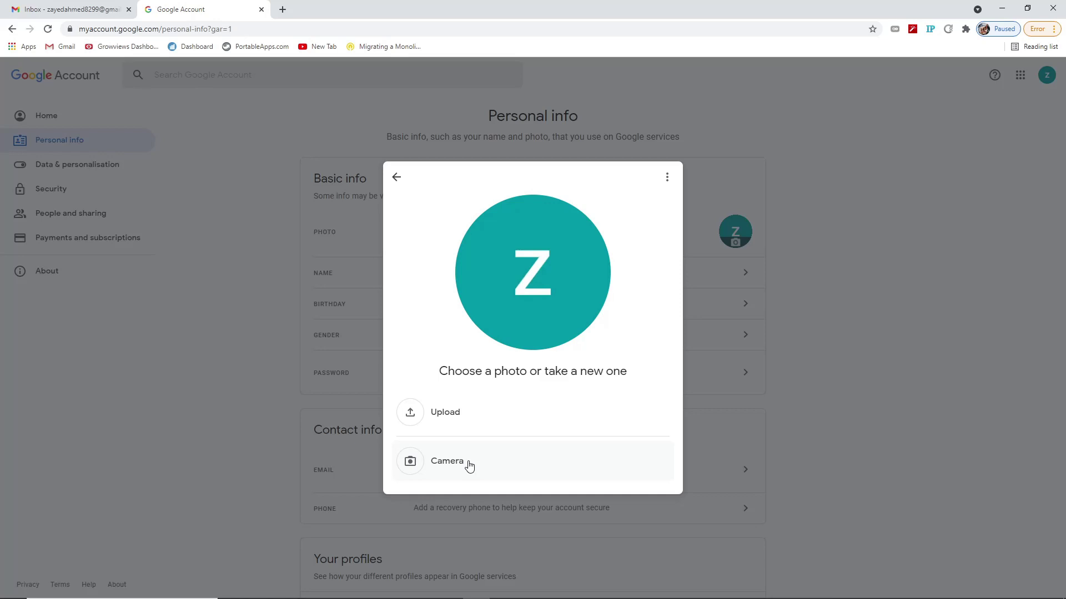
left_click(455, 417)
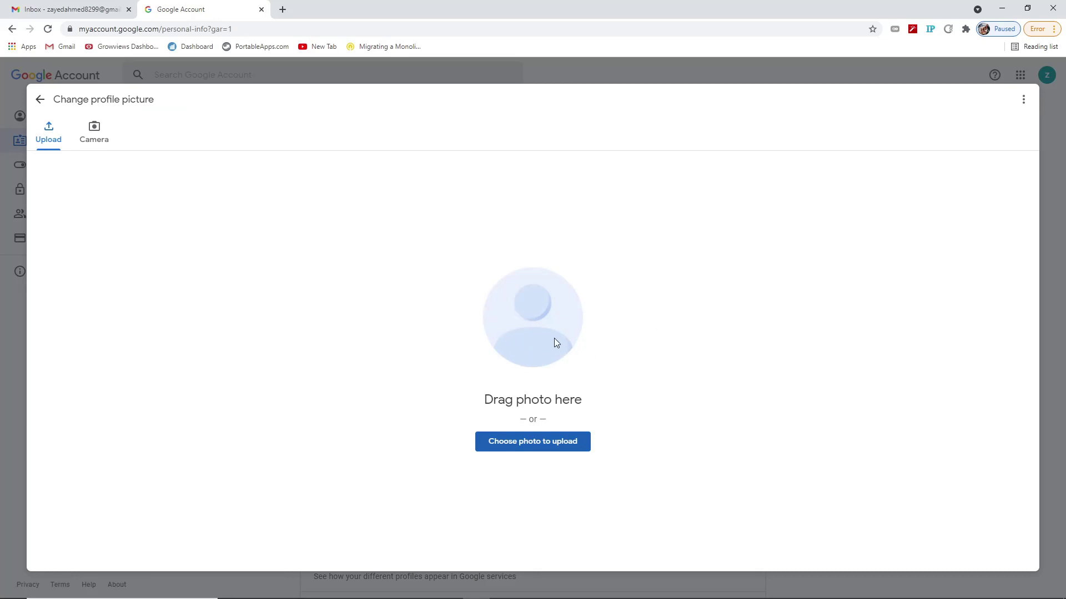
left_click(532, 444)
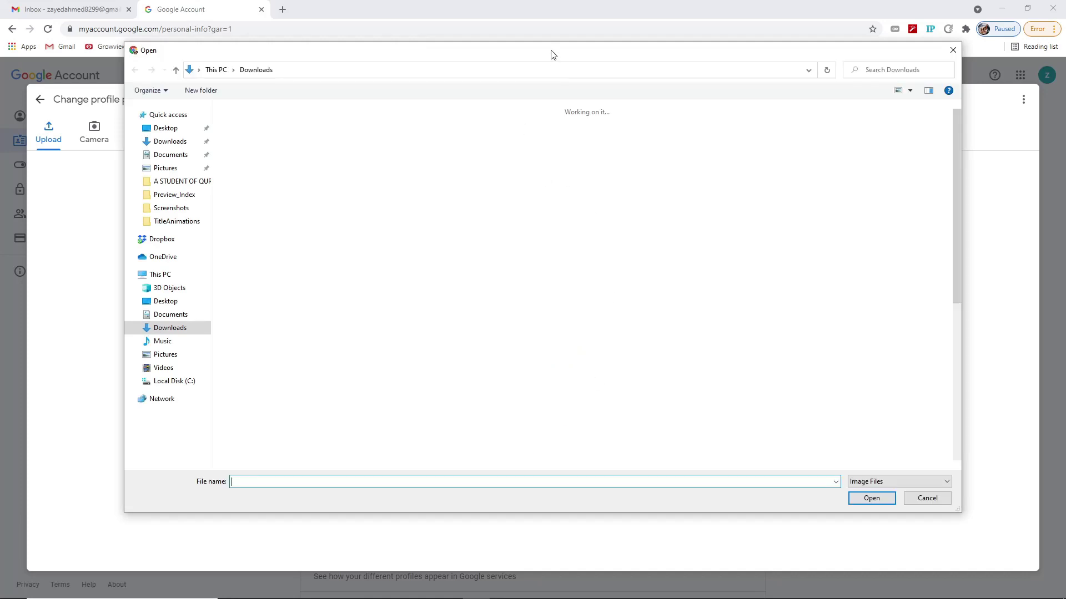
left_click_drag(553, 54, 533, 71)
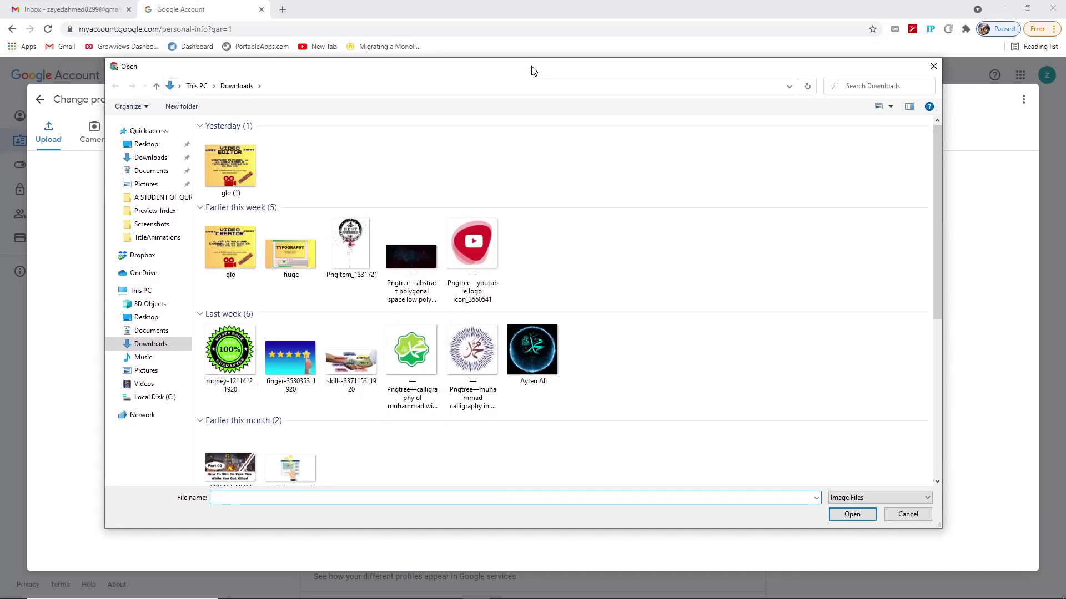
left_click_drag(936, 189, 757, 157)
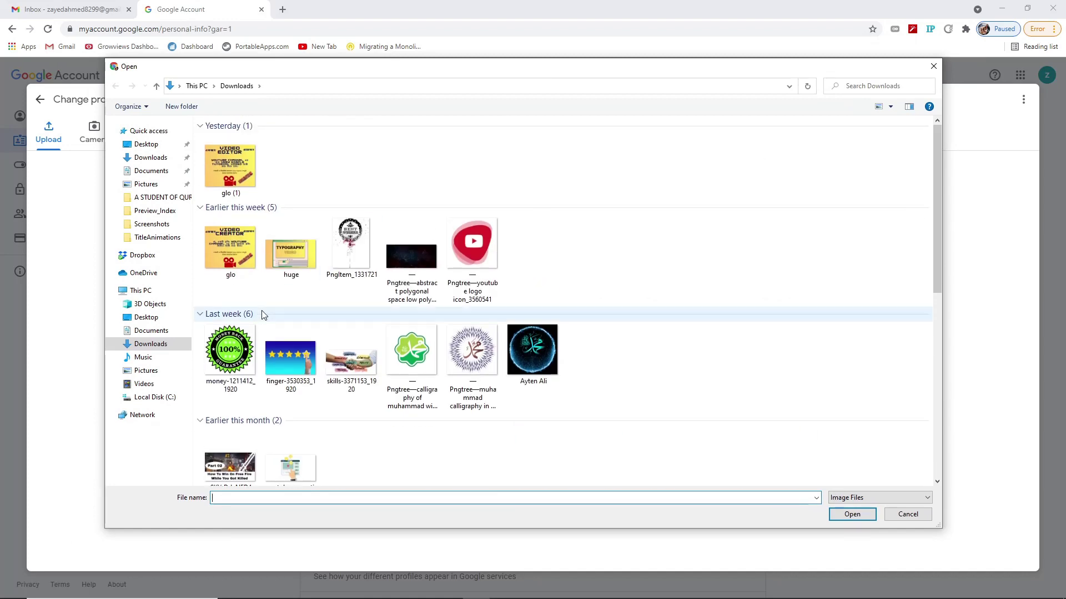
left_click(149, 171)
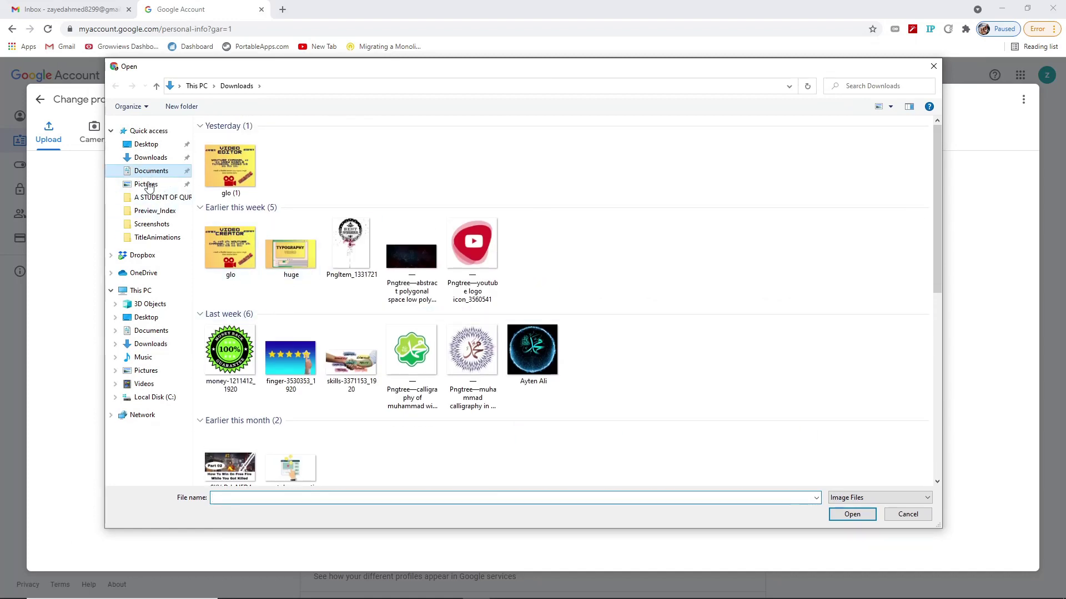
left_click(149, 185)
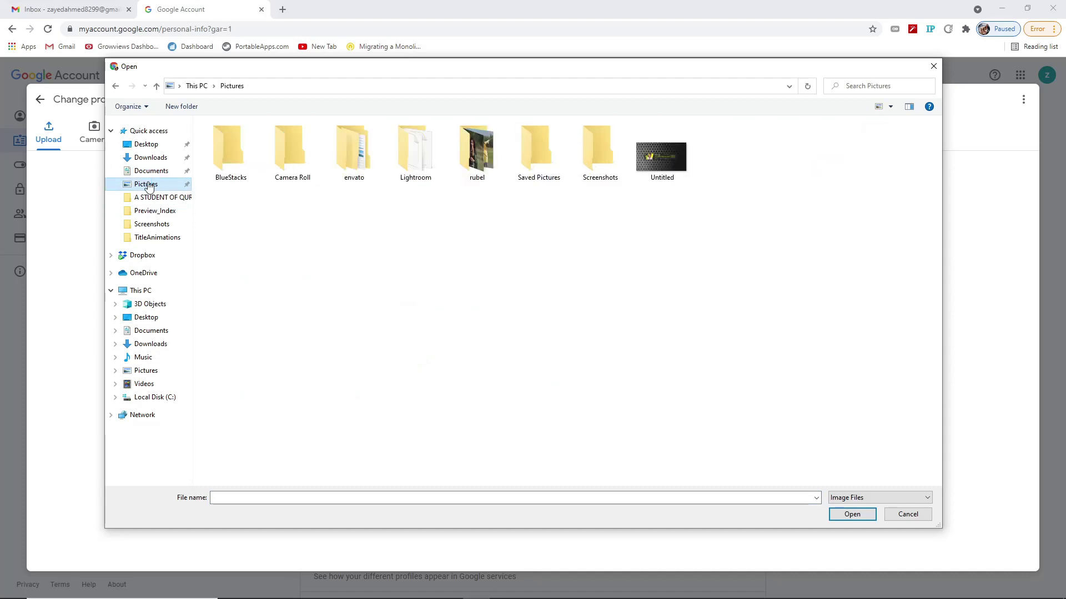
left_click(152, 171)
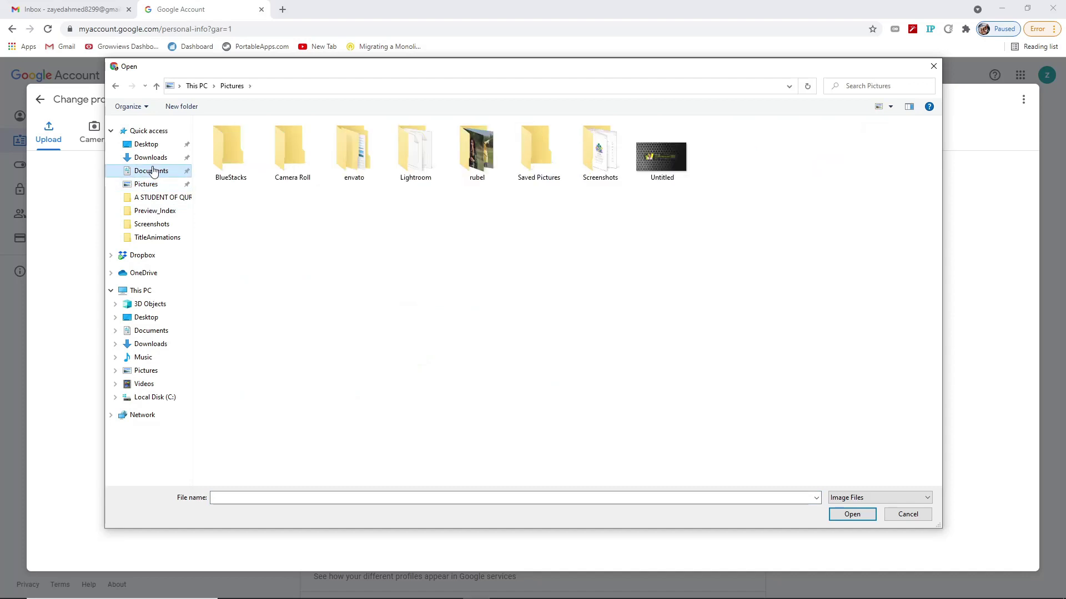
left_click(150, 158)
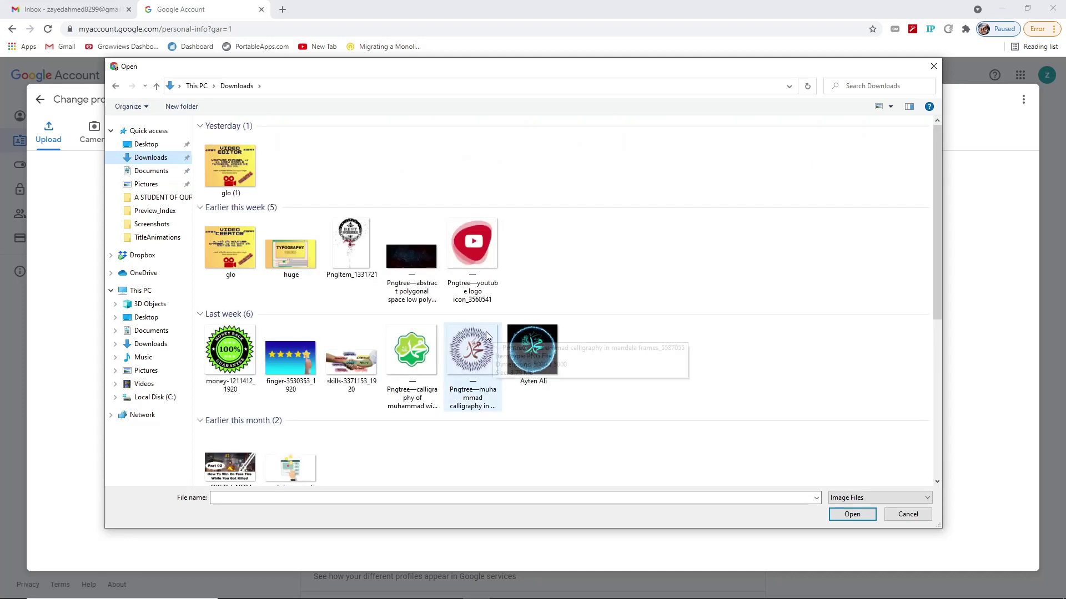
double_click(478, 244)
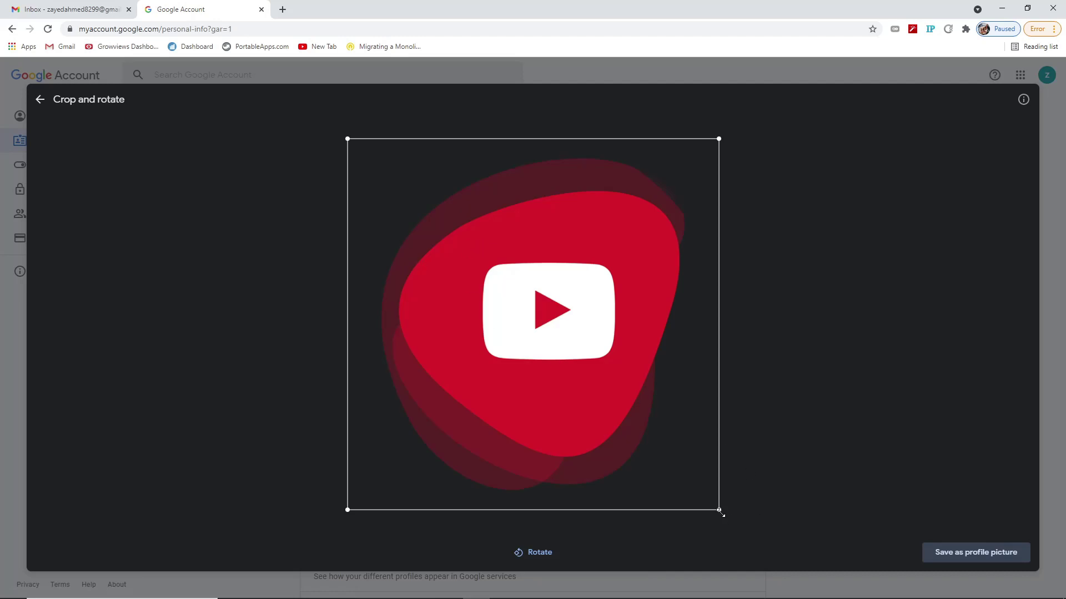
Try out the crop frame and rotate the uploaded photo through a full turn
left_click_drag(718, 511, 723, 536)
left_click(539, 553)
left_click(539, 553)
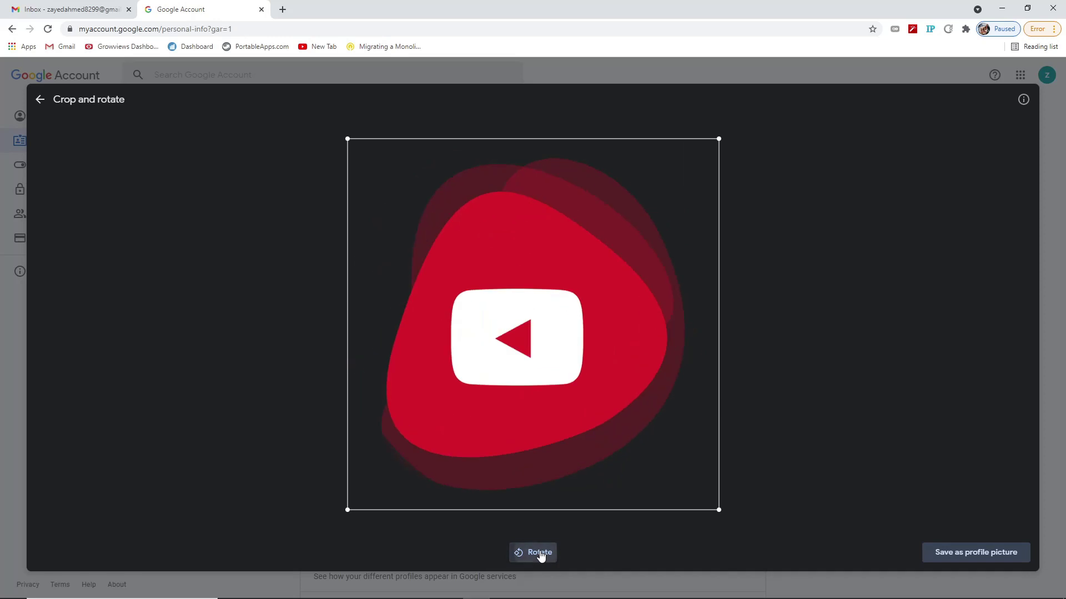
left_click(539, 553)
left_click(539, 552)
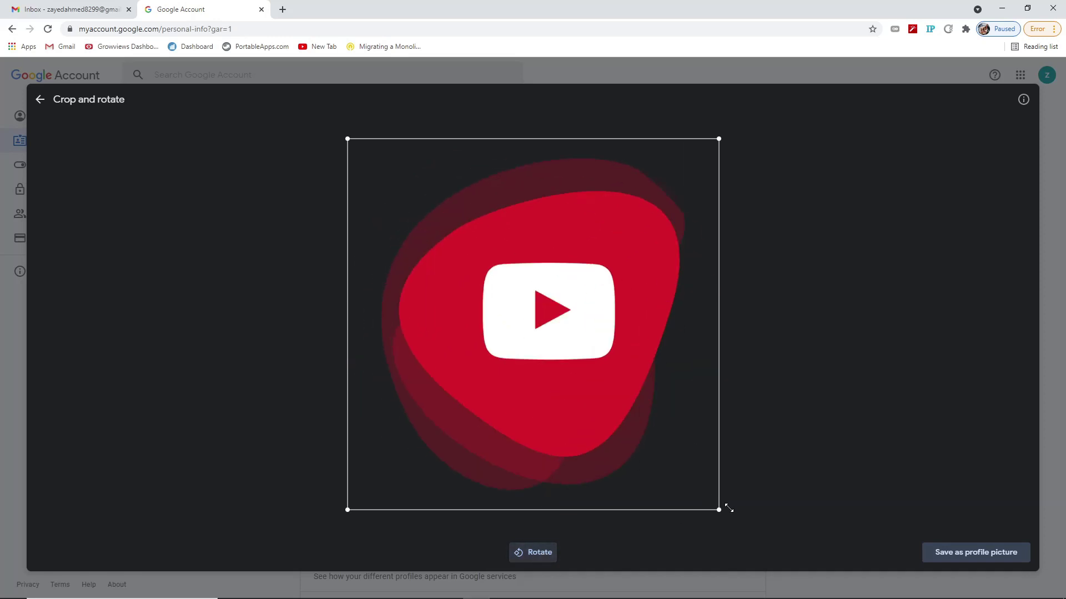
Crop the photo tightly around the centred white play-button shape and save it as the profile picture
left_click_drag(721, 510, 599, 389)
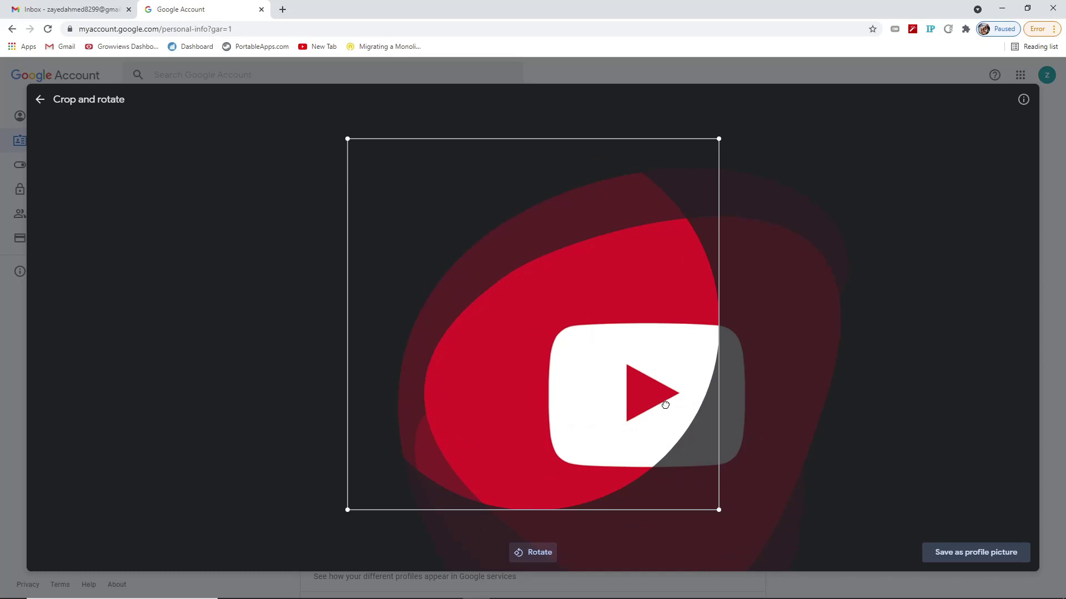
left_click_drag(455, 245, 492, 281)
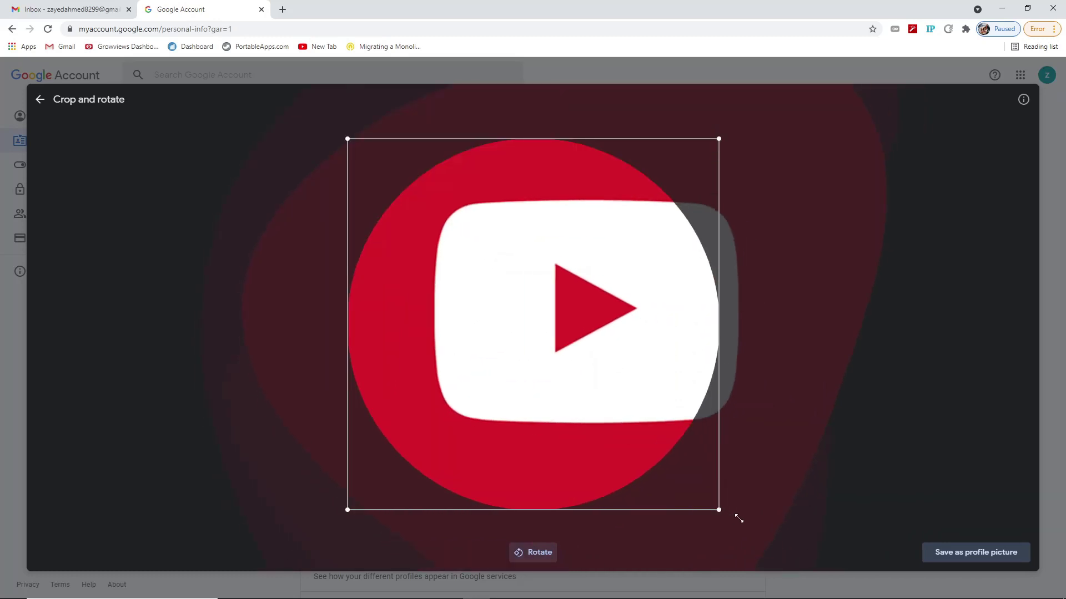
left_click_drag(659, 290, 632, 314)
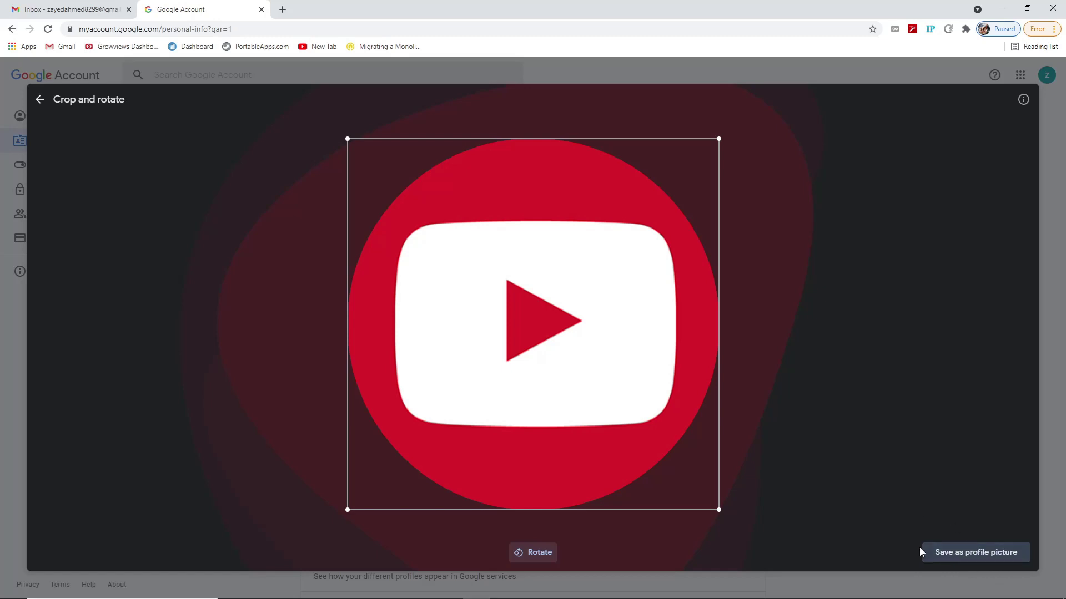
left_click(970, 553)
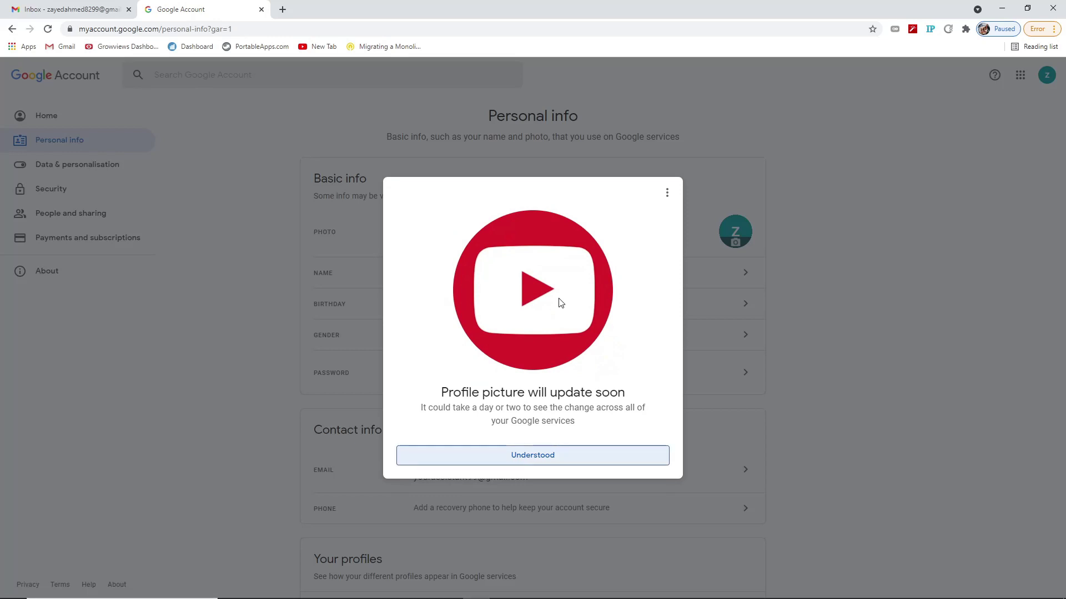
left_click_drag(441, 395, 624, 390)
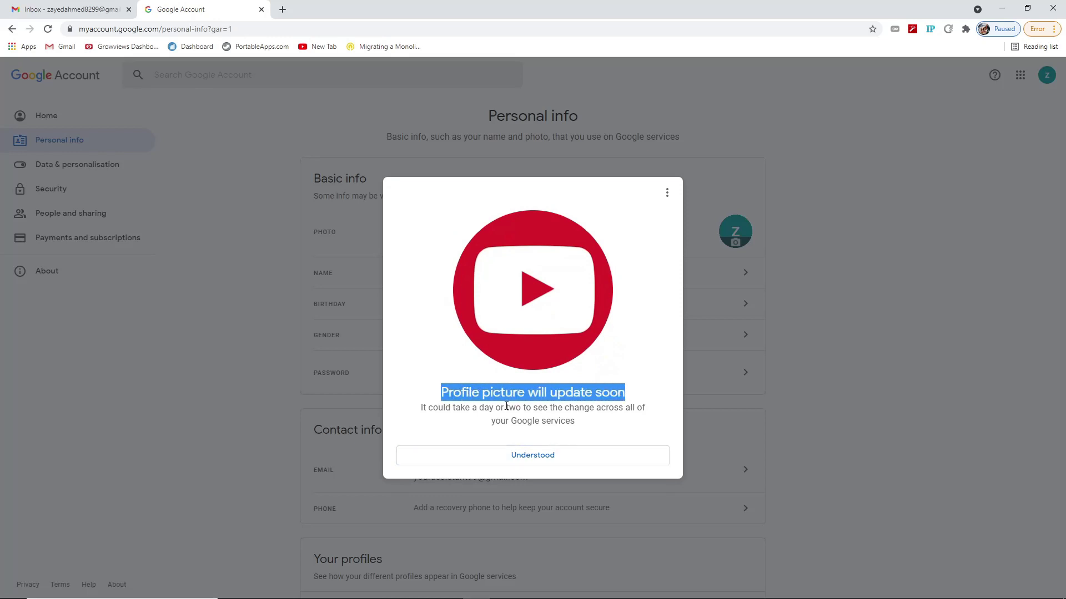
Read the notice about the profile picture update and dismiss it
left_click_drag(423, 409, 589, 426)
left_click(588, 427)
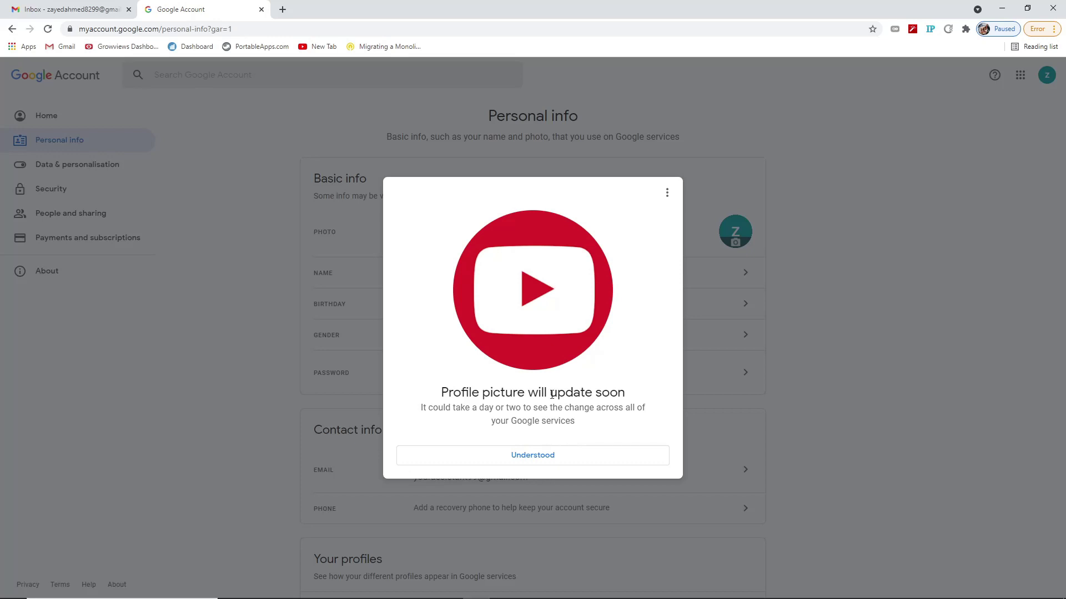
left_click(822, 323)
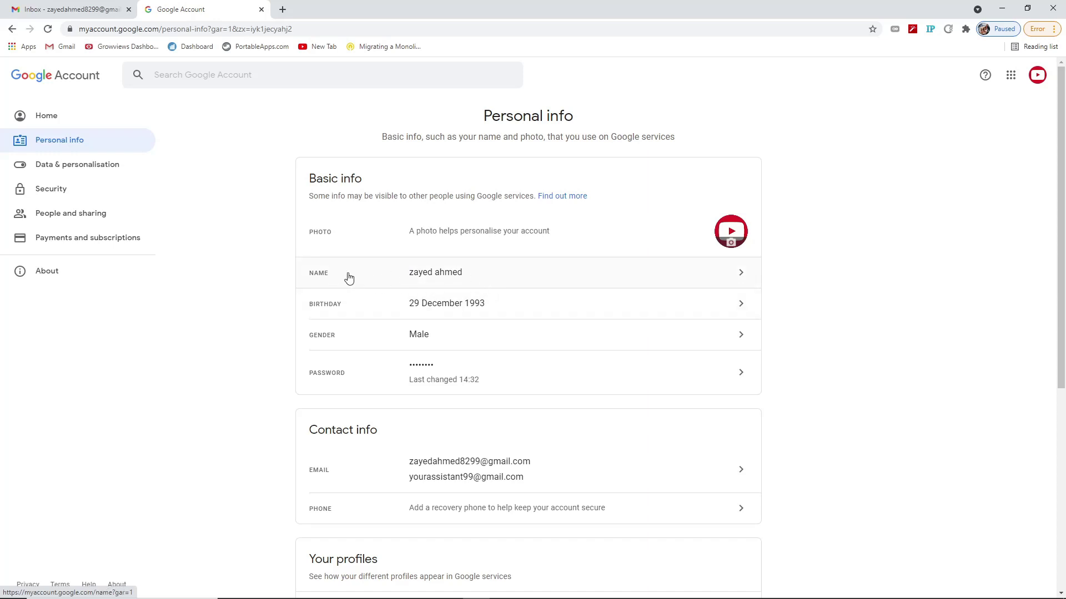
Open the account's name settings and clear both the first name and last name
left_click(441, 274)
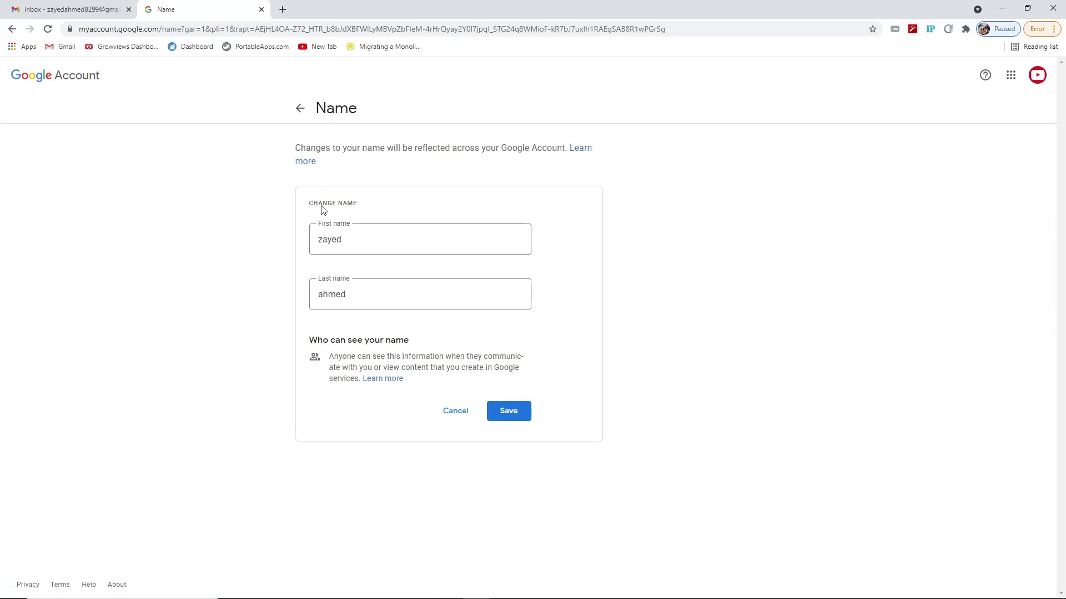
left_click_drag(312, 204, 405, 208)
left_click(367, 241)
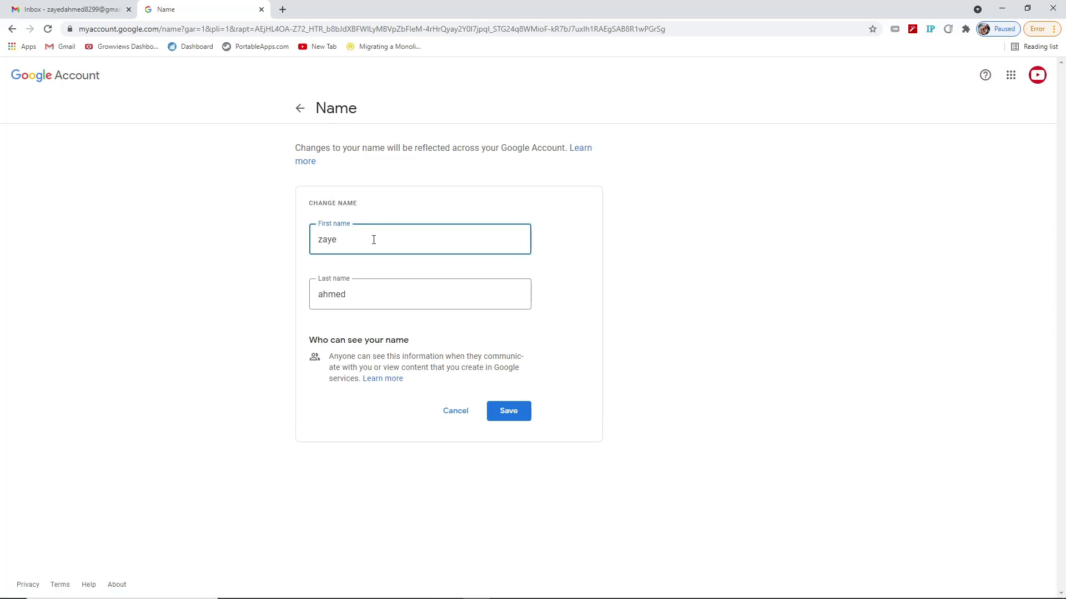
key("BackSpace")
key("BackSpace")
key("BackSpace")
key("BackSpace")
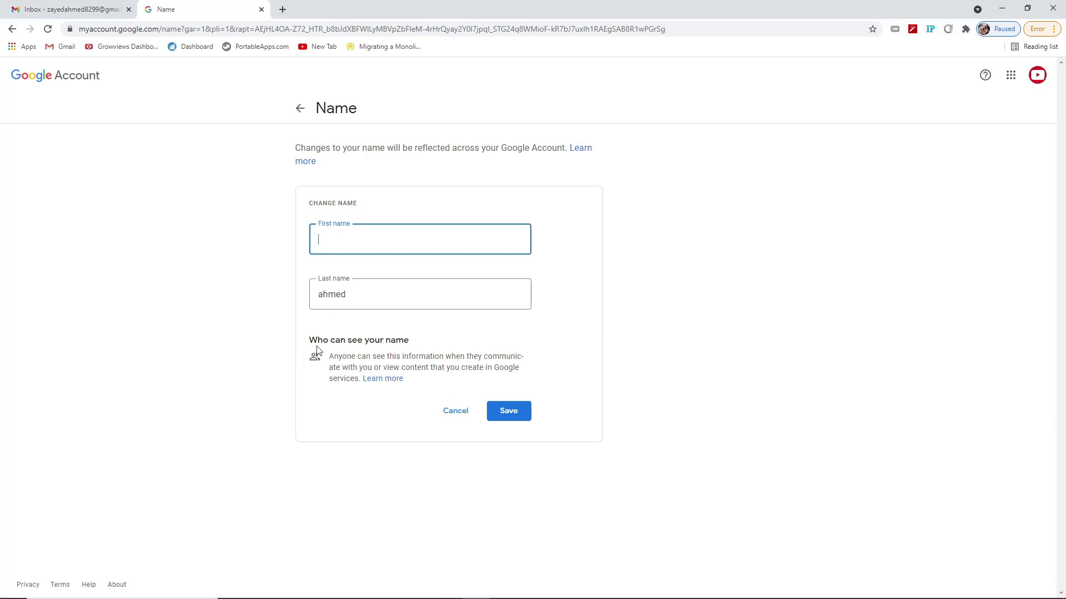
left_click(364, 292)
key("BackSpace")
key("BackSpace")
key("BackSpace")
key("BackSpace")
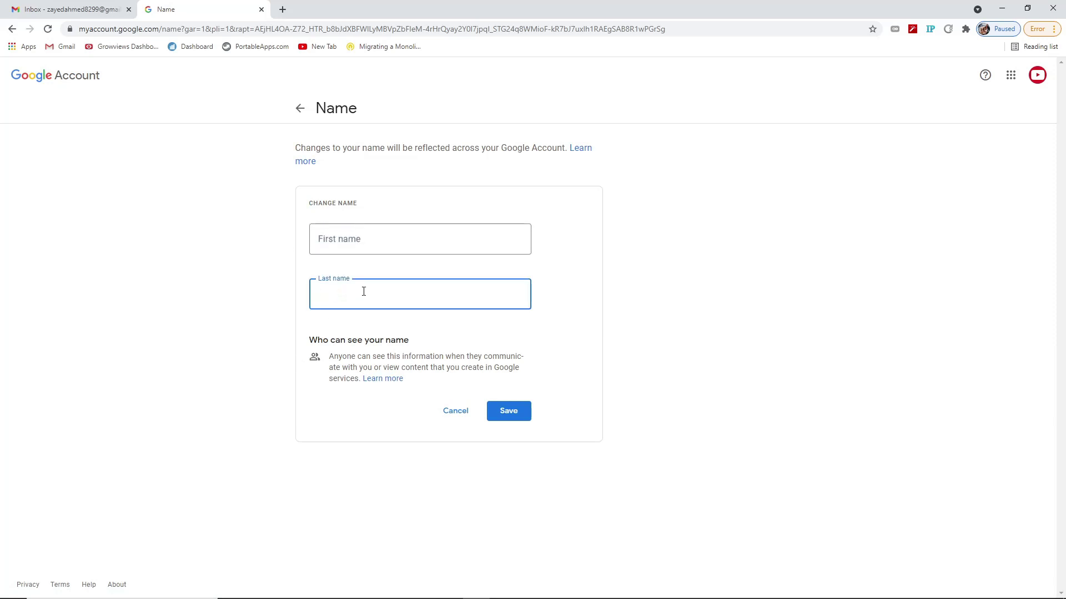
Enter the new first name and last name, save them and return to the personal info page
left_click(352, 238)
left_click(373, 295)
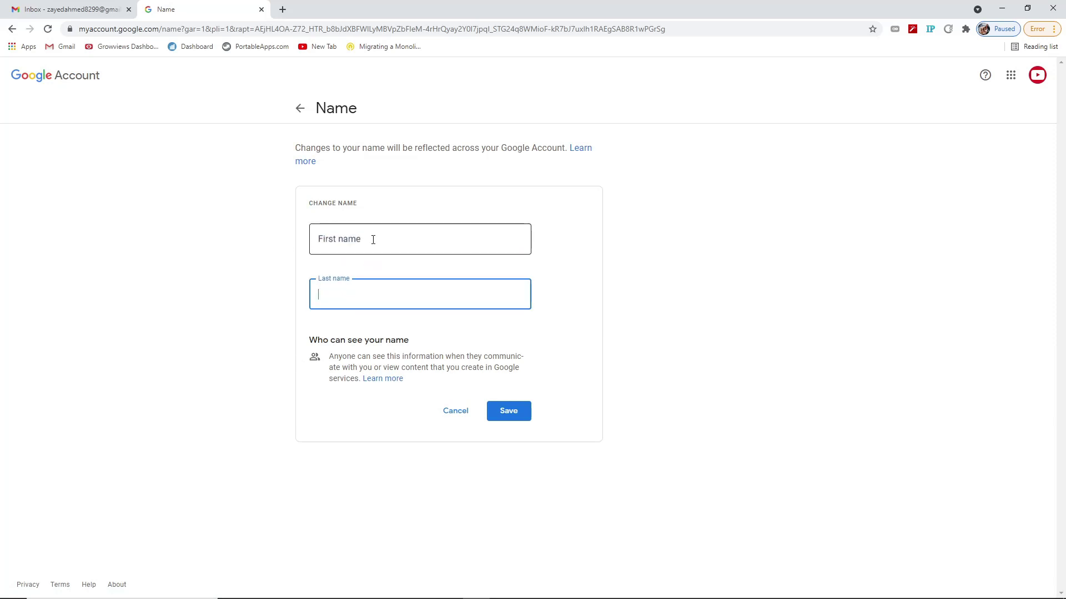
left_click(373, 239)
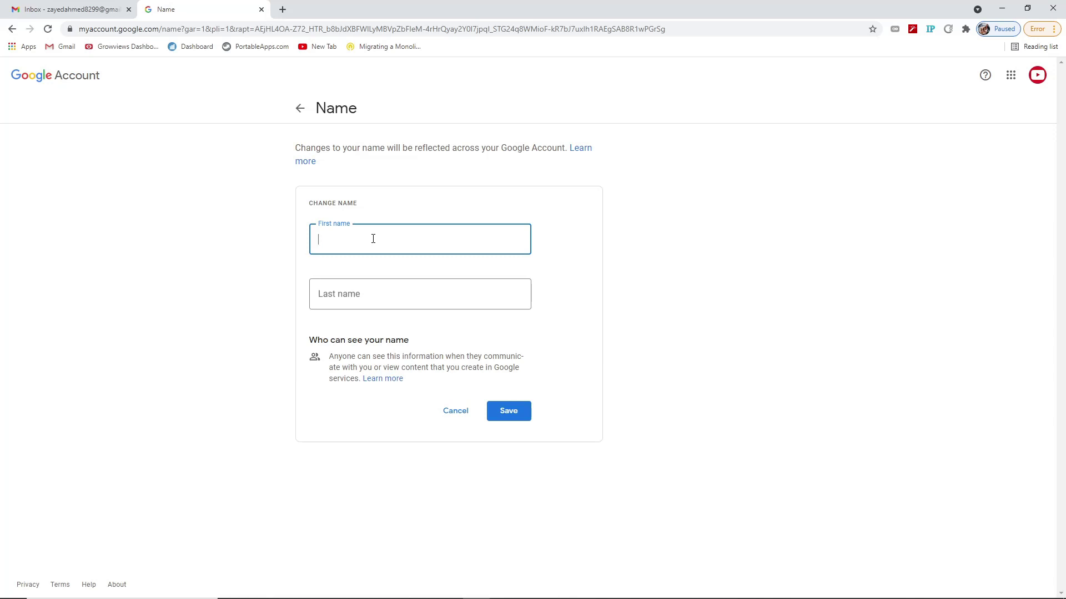
type("shamun")
left_click(382, 296)
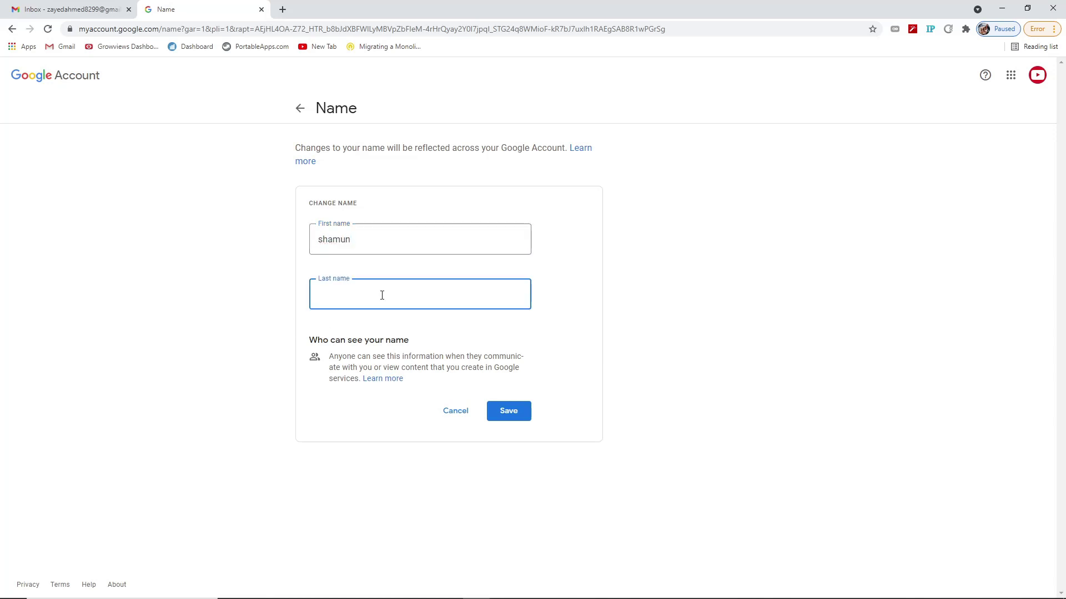
type("ahmed")
left_click(502, 416)
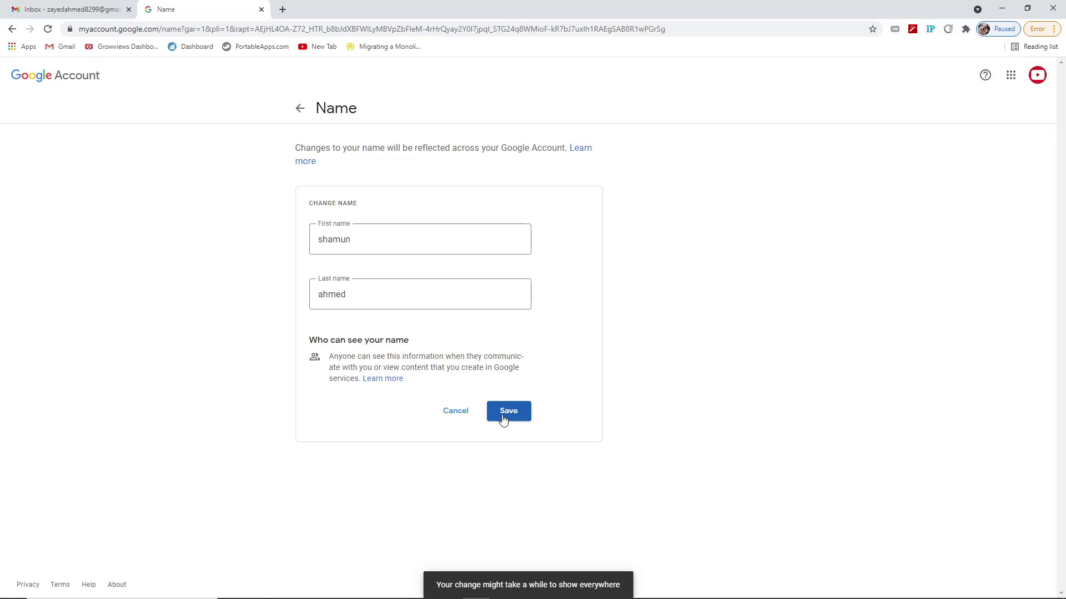
left_click(301, 108)
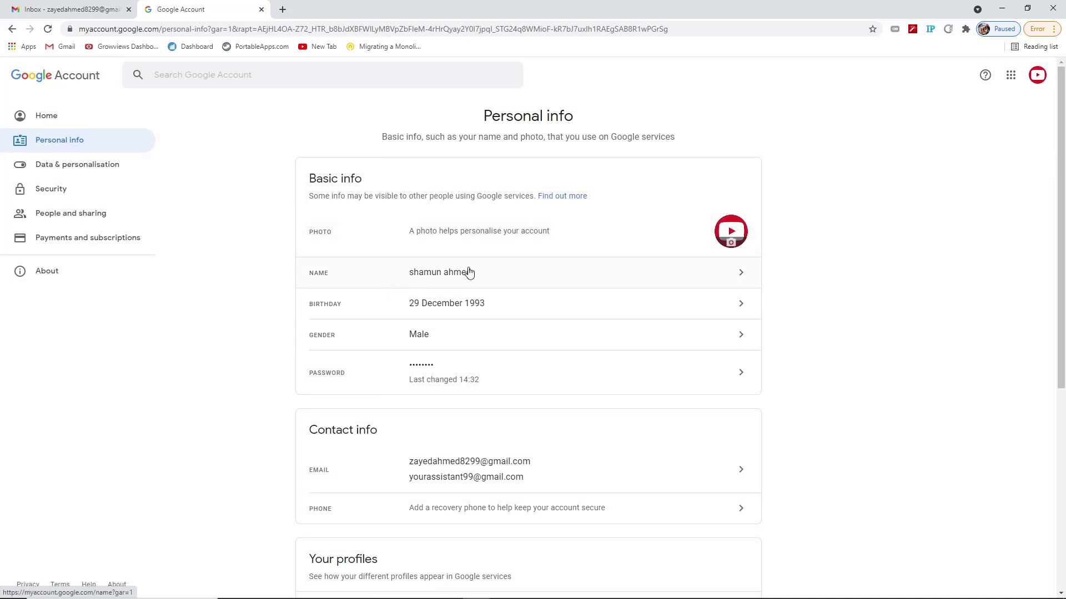
Review the birthday settings, save the birthday with visibility set to Only you and return to the personal info page
left_click(529, 304)
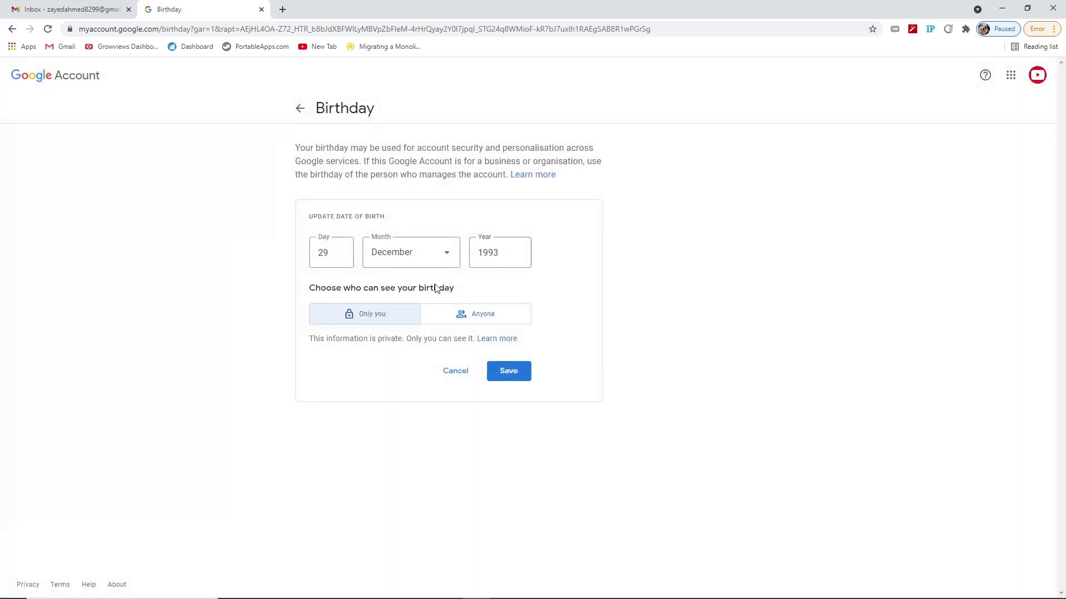
left_click(343, 253)
left_click_drag(310, 290, 464, 290)
left_click(473, 293)
left_click(369, 319)
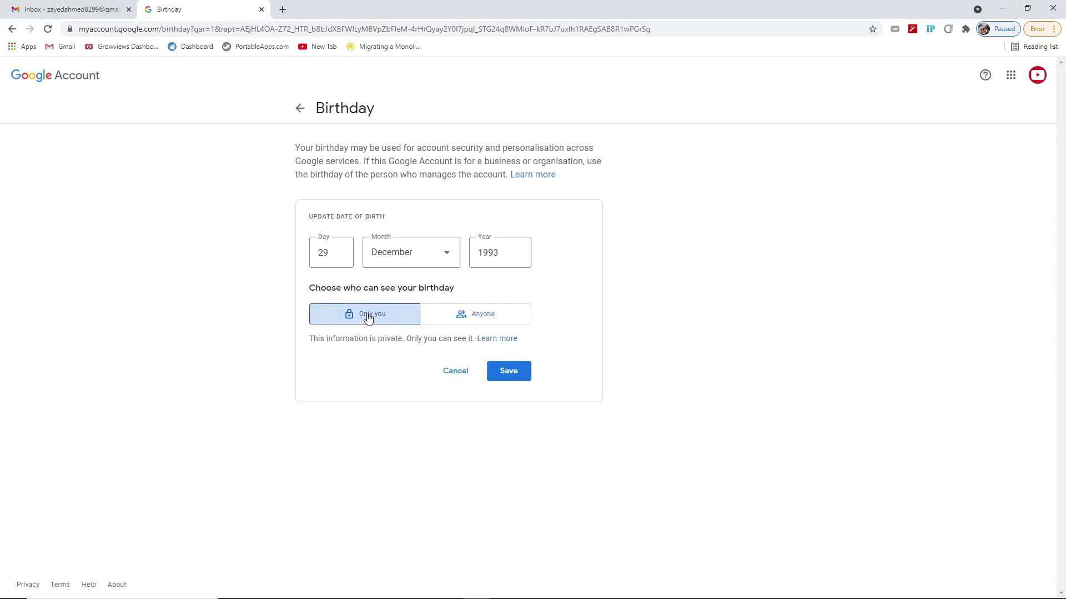
left_click(482, 317)
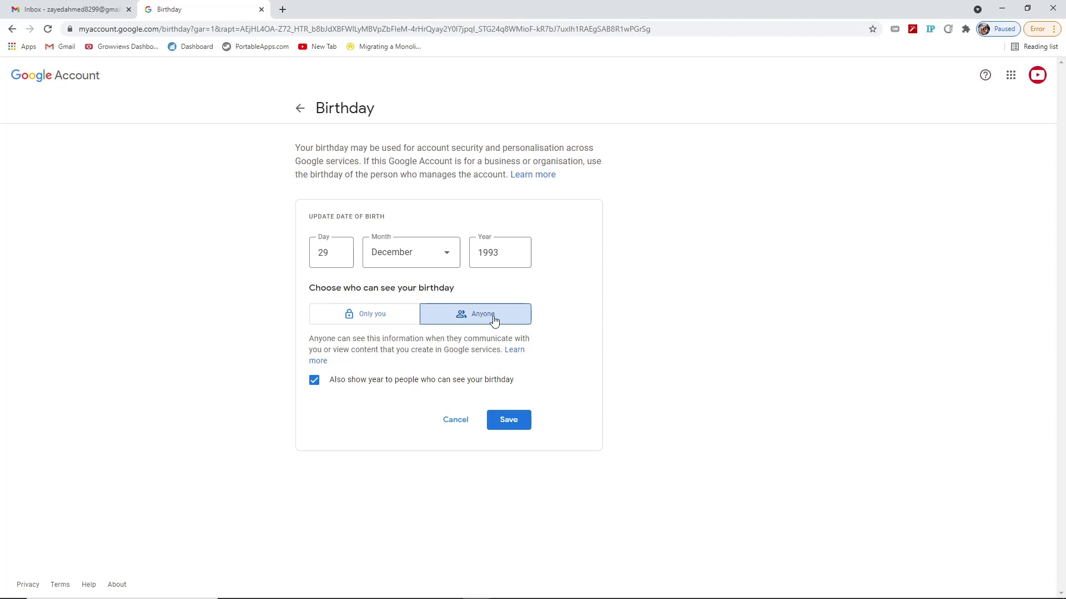
left_click(362, 319)
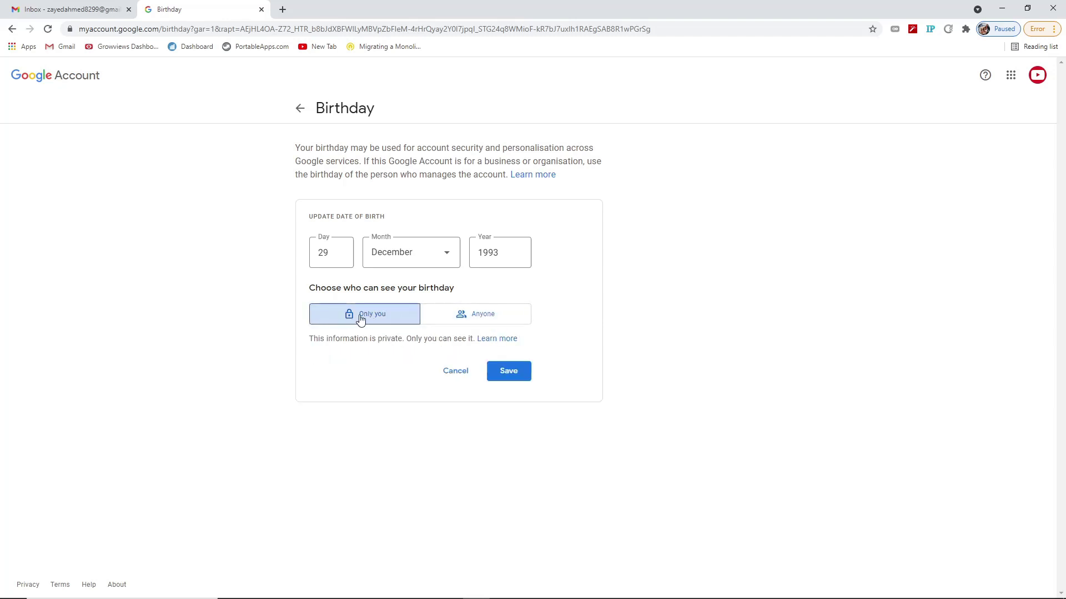
left_click(509, 371)
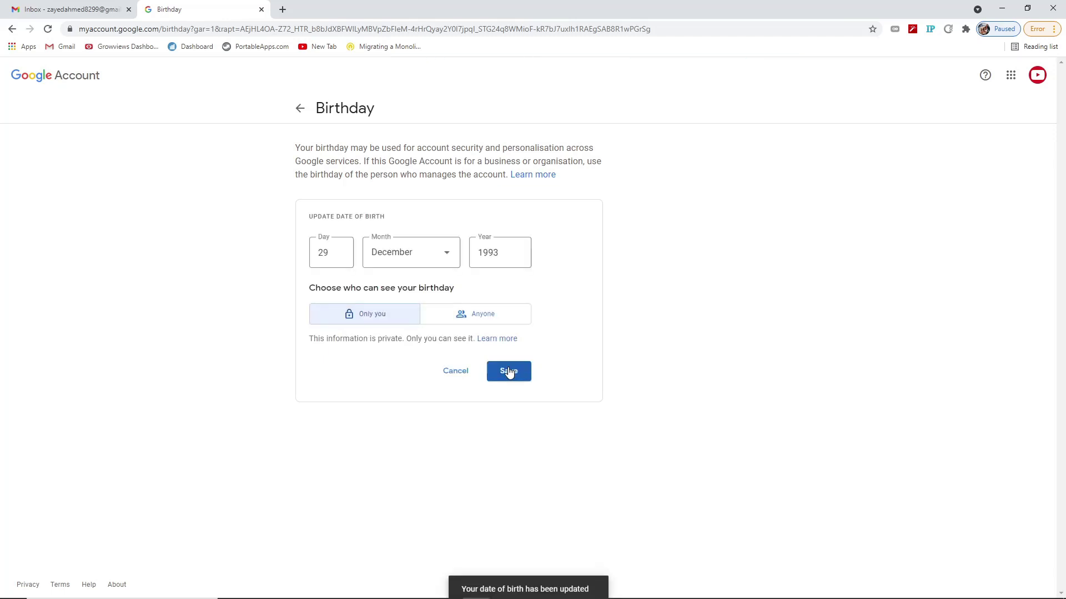
left_click(300, 108)
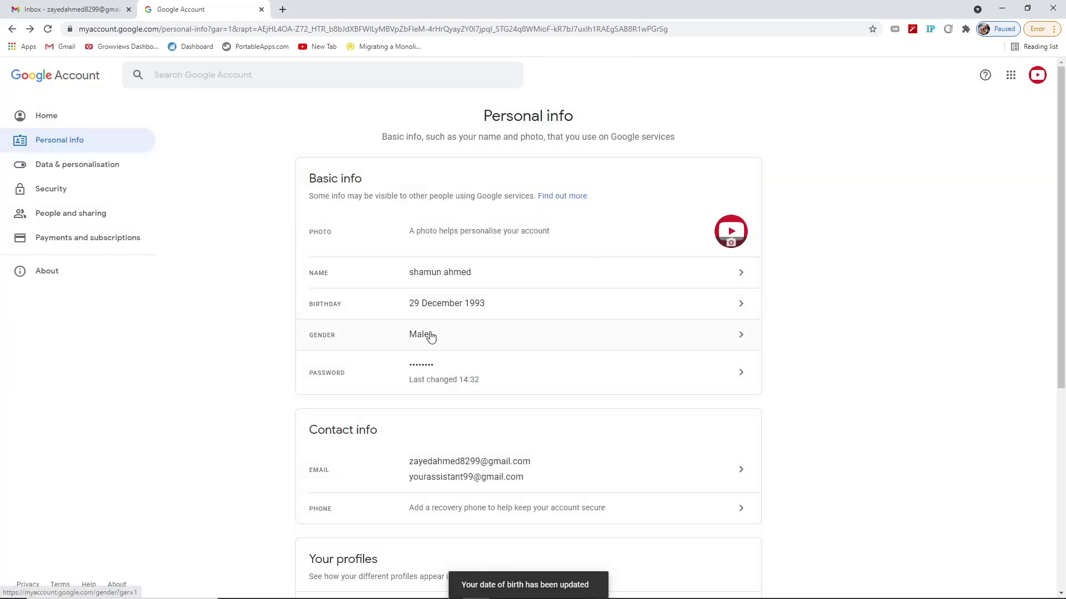
Set who can see the account's gender to Only you and return to the personal info page
left_click(452, 335)
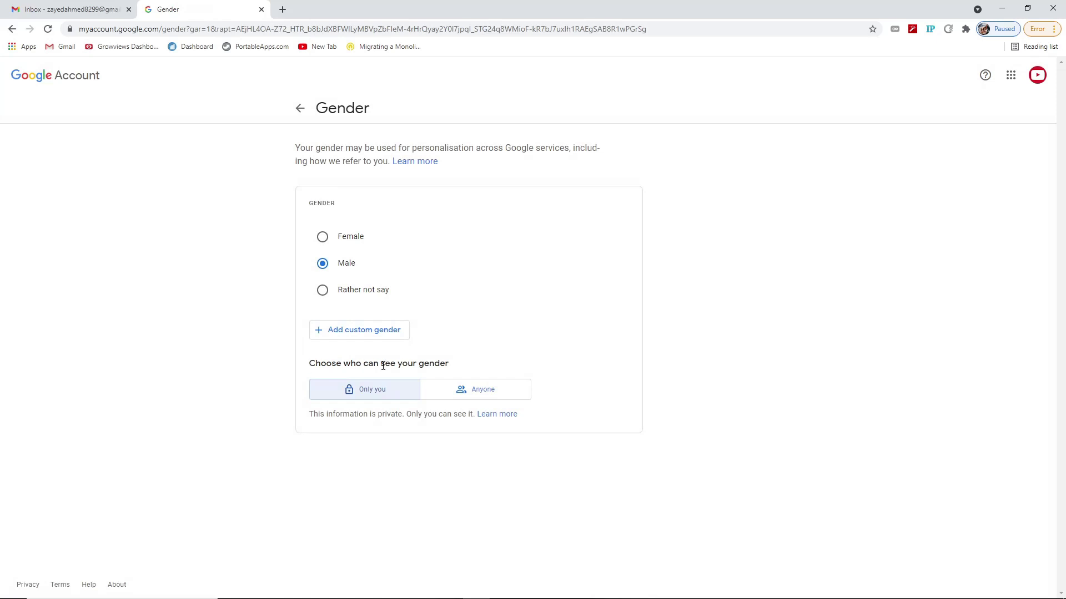
left_click(366, 391)
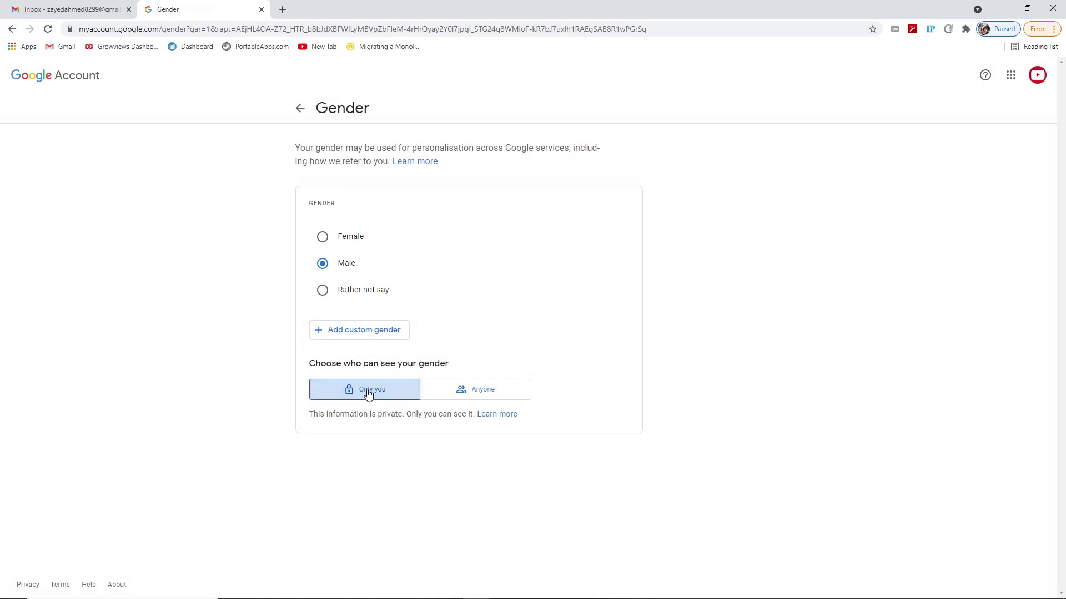
left_click(453, 399)
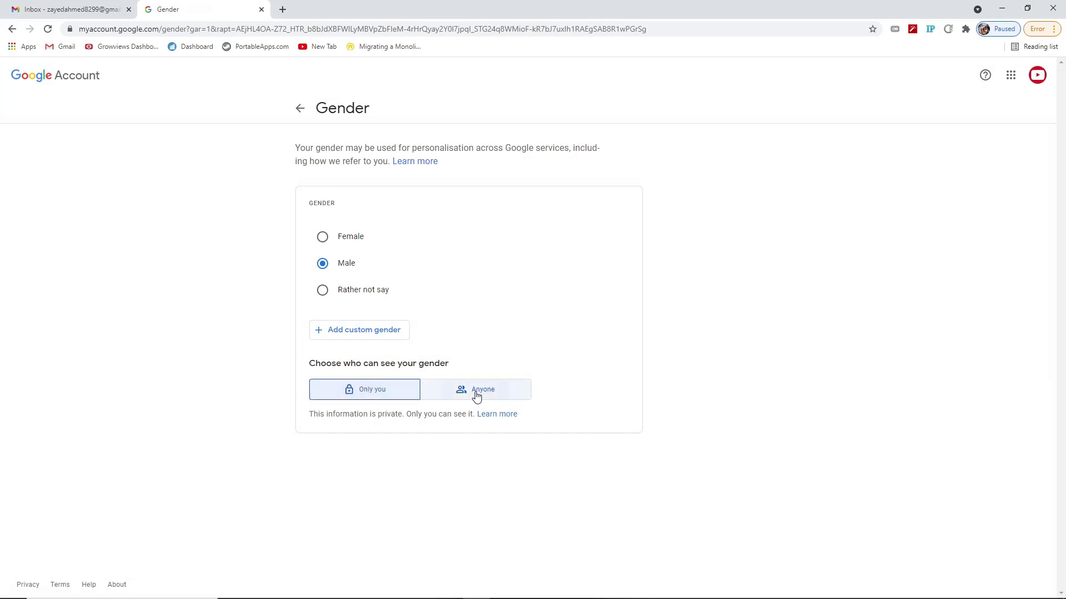
left_click(373, 393)
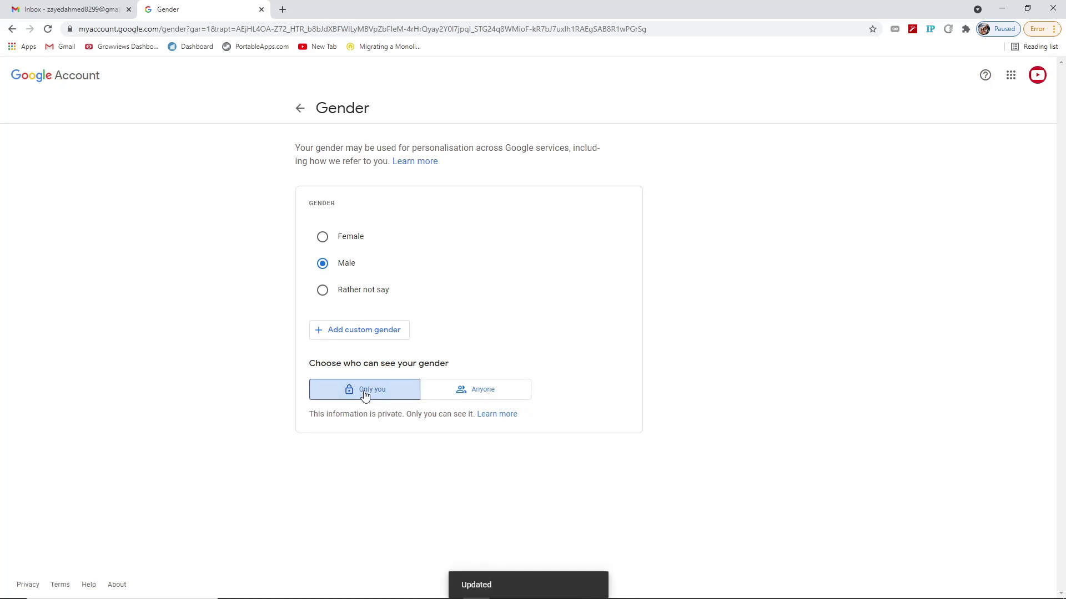
left_click(300, 109)
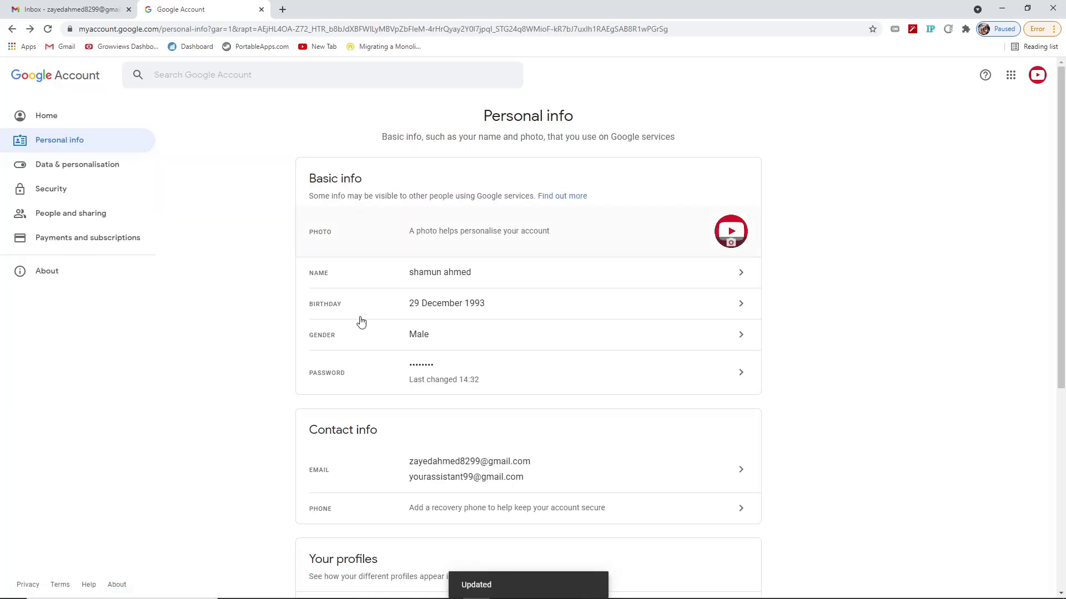
Open the password settings from the basic info and verify the identity with the current account password
scroll(554, 358, "down", 1)
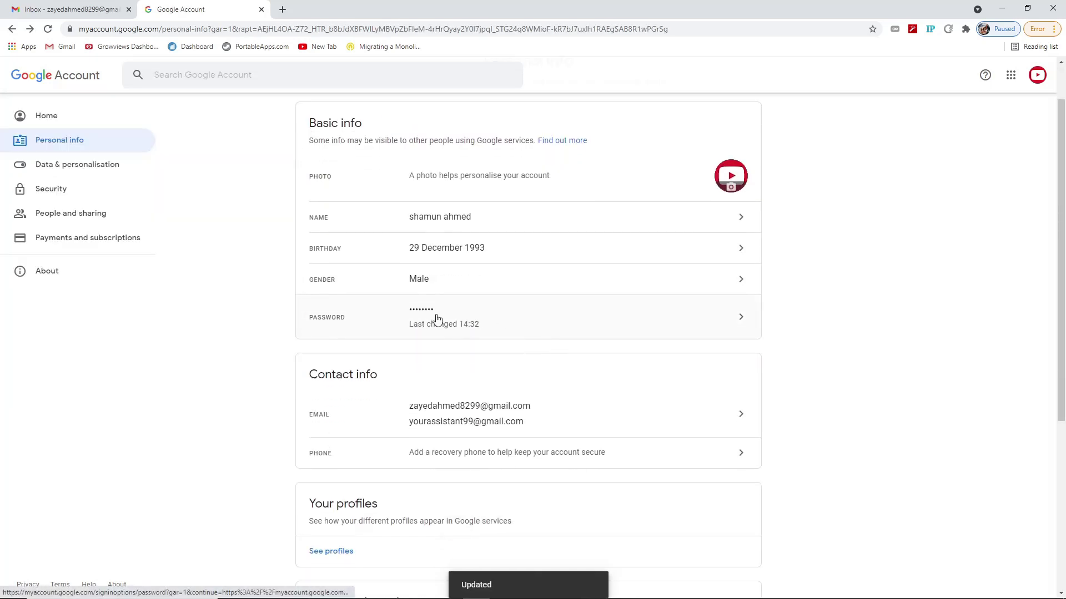
left_click(514, 319)
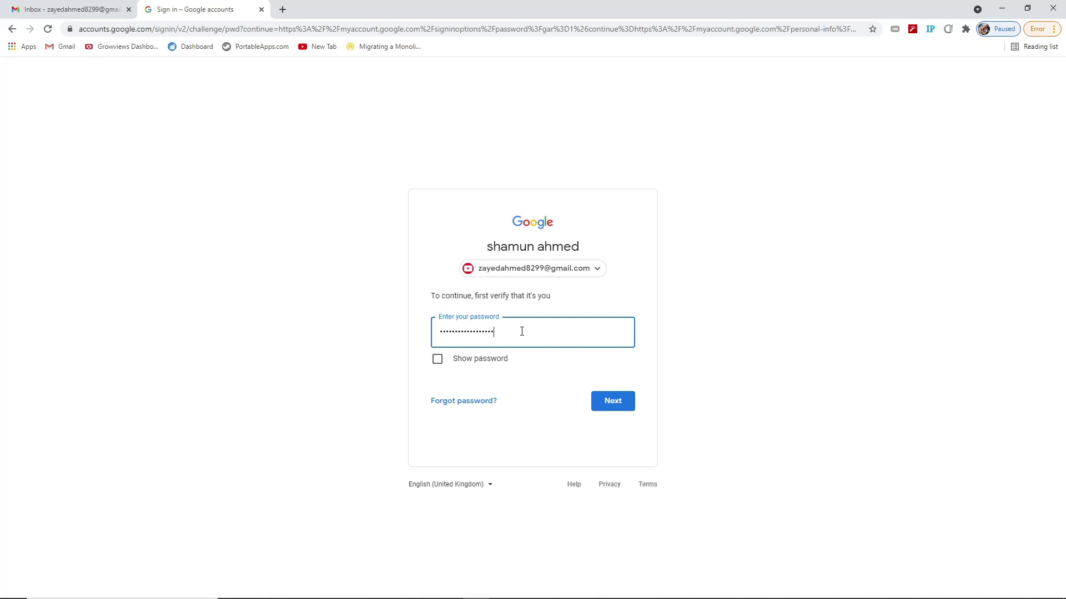
left_click(618, 404)
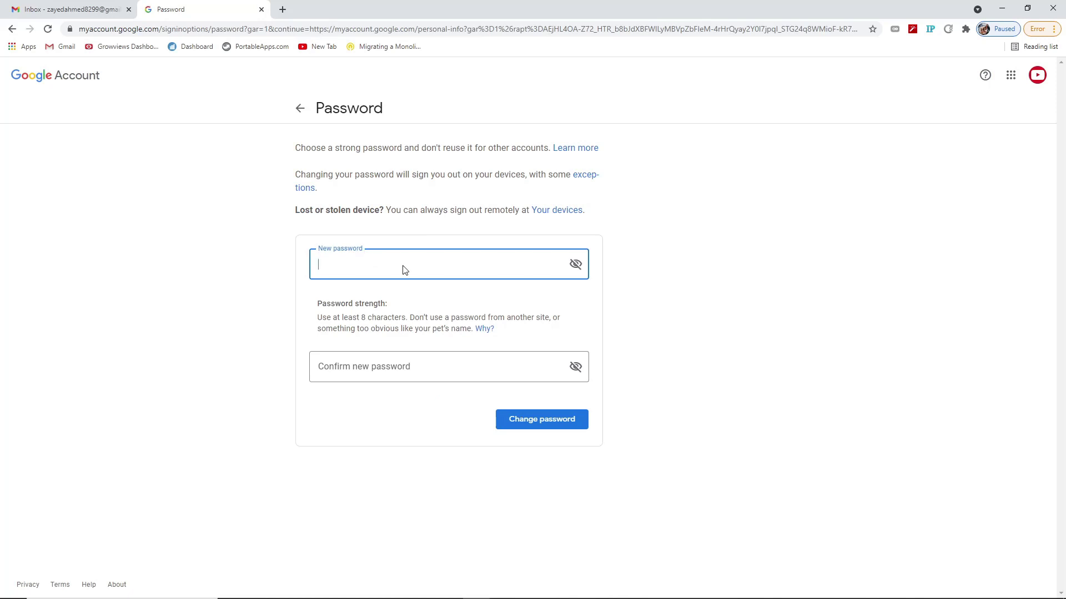
Enter and confirm the new account password, apply the change and return to the personal info page
type("••••••••••")
left_click(391, 368)
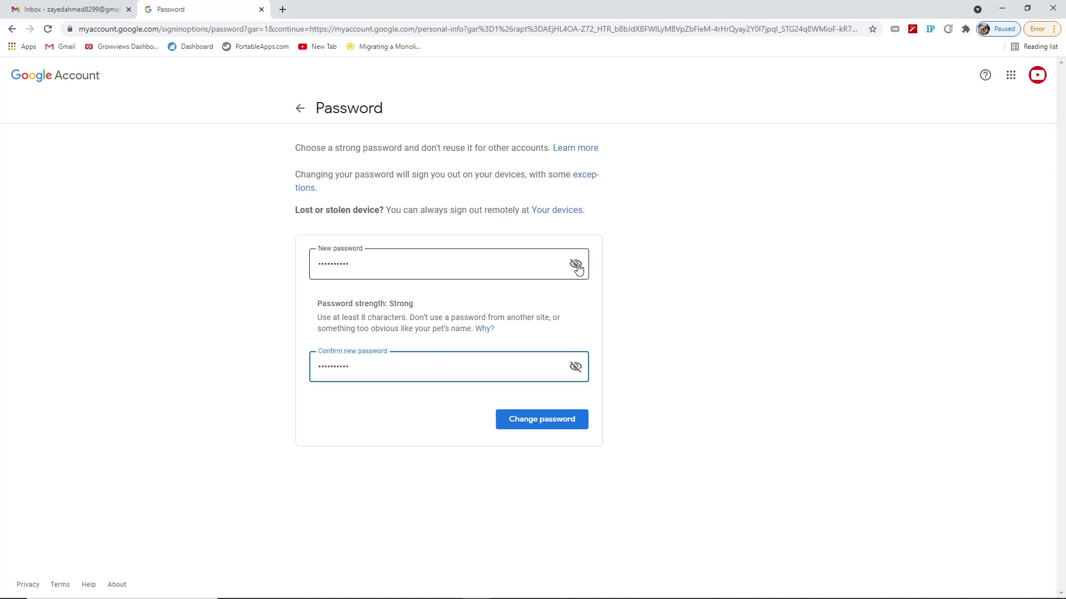
left_click(540, 420)
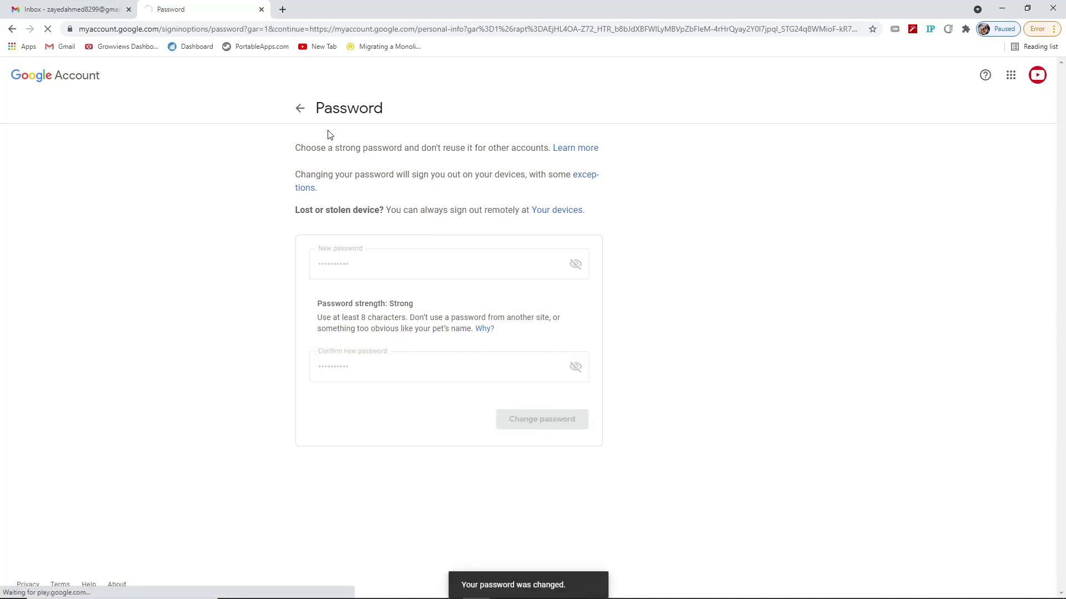
left_click(303, 110)
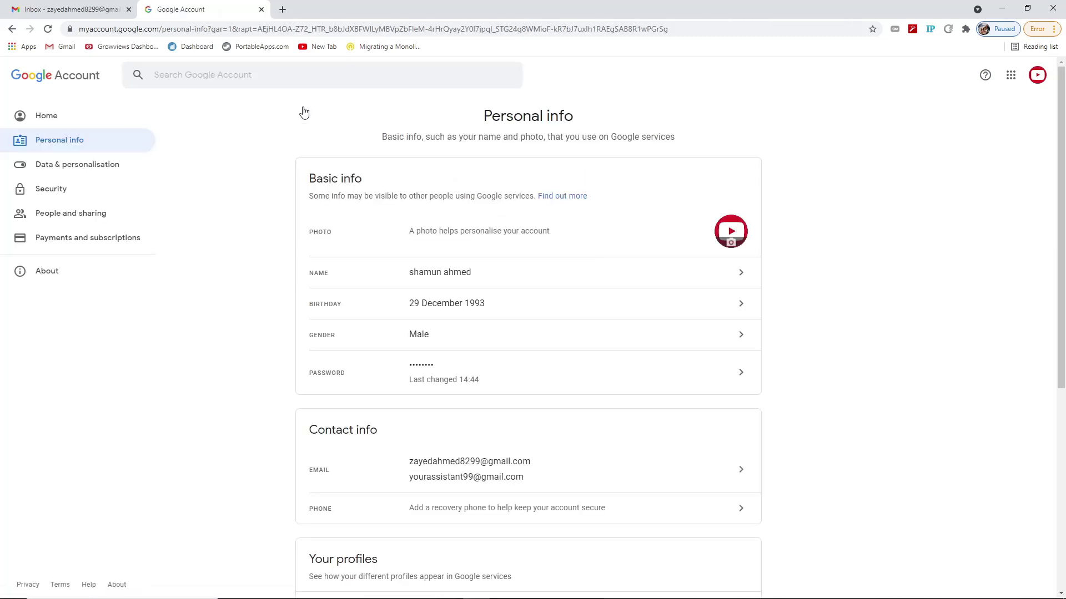
Open the email settings from the contact info and review the recovery, contact, alternative and About me email sections
scroll(553, 359, "down", 2)
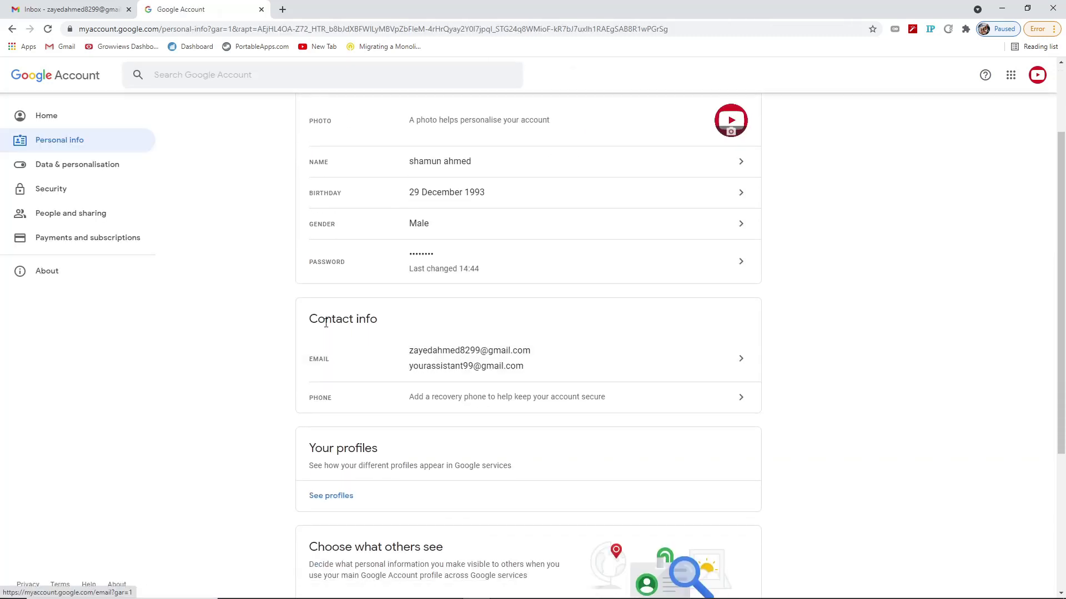
left_click(481, 361)
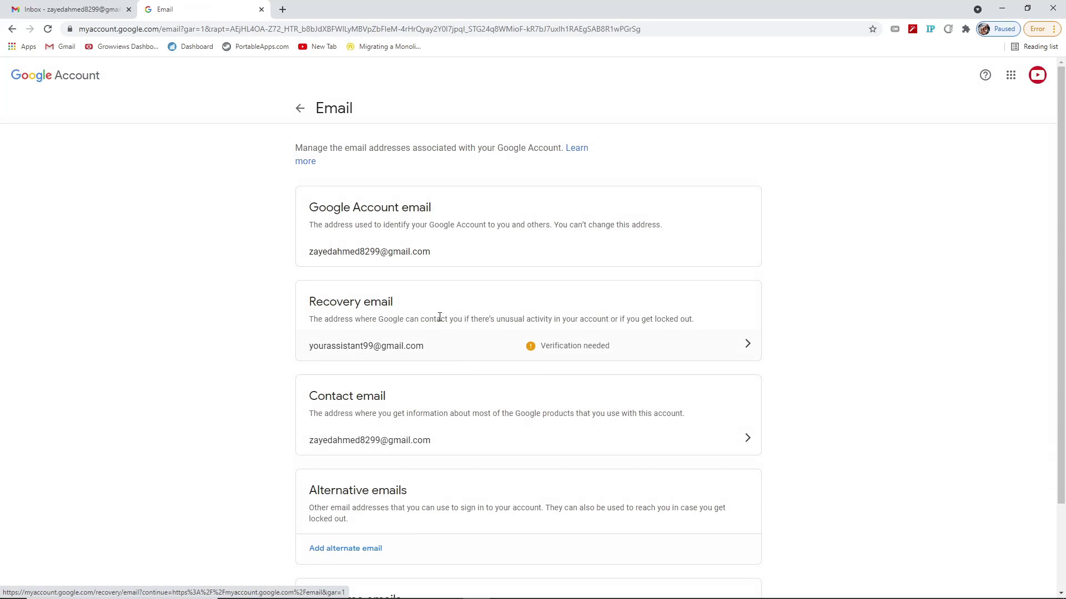
scroll(462, 286, "down", 1)
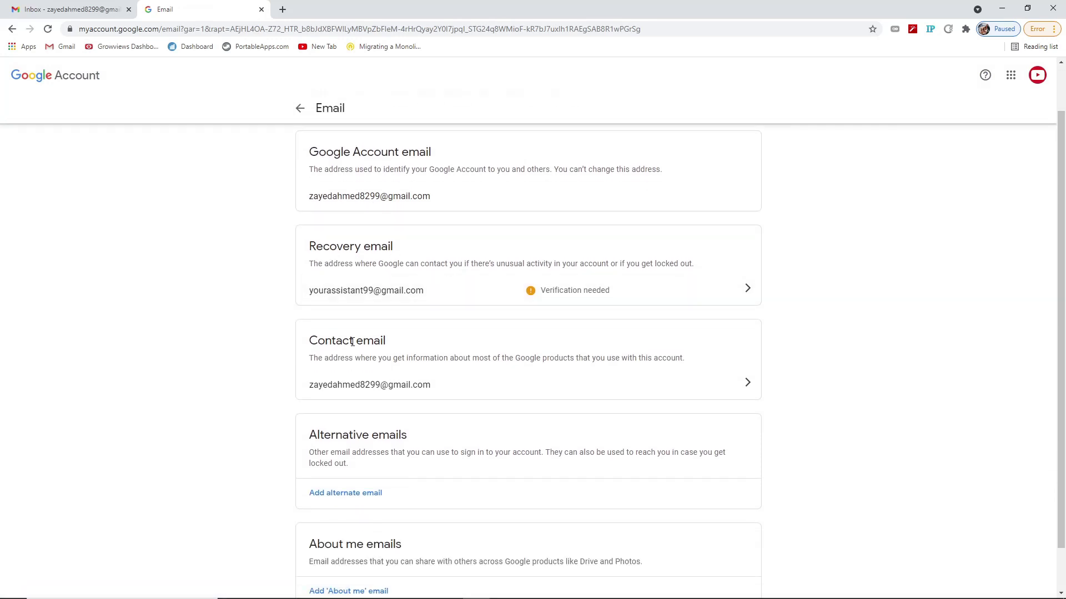
scroll(436, 395, "down", 1)
scroll(440, 398, "up", 2)
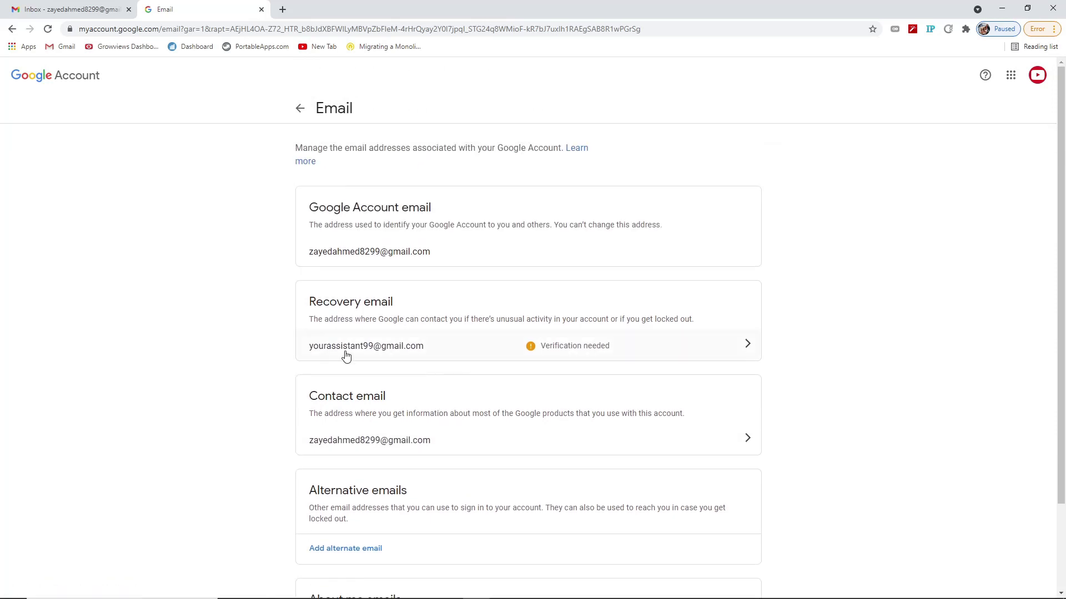
left_click(560, 348)
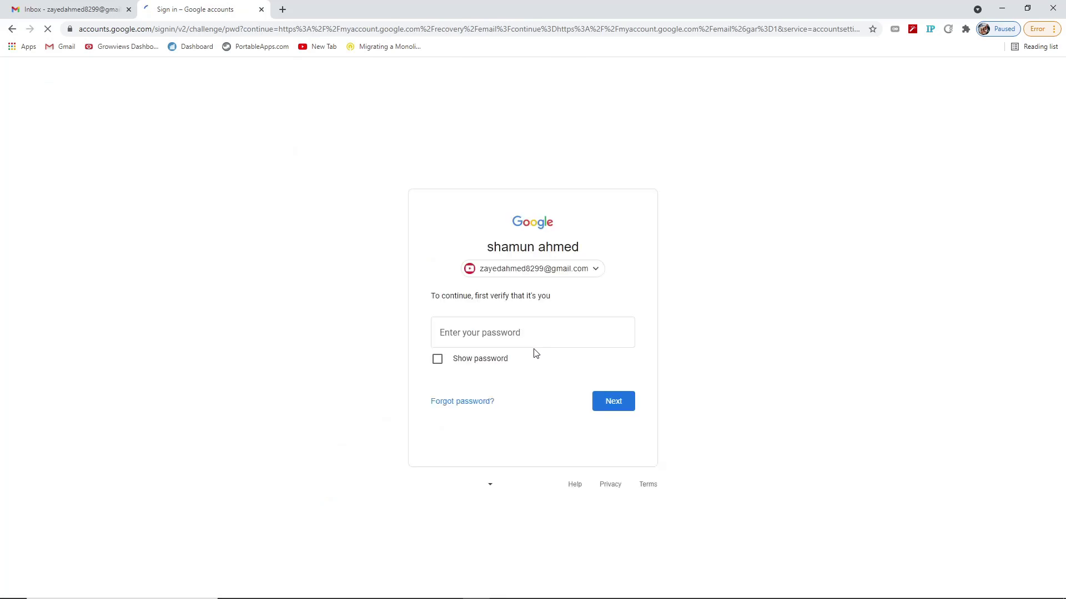
left_click(530, 336)
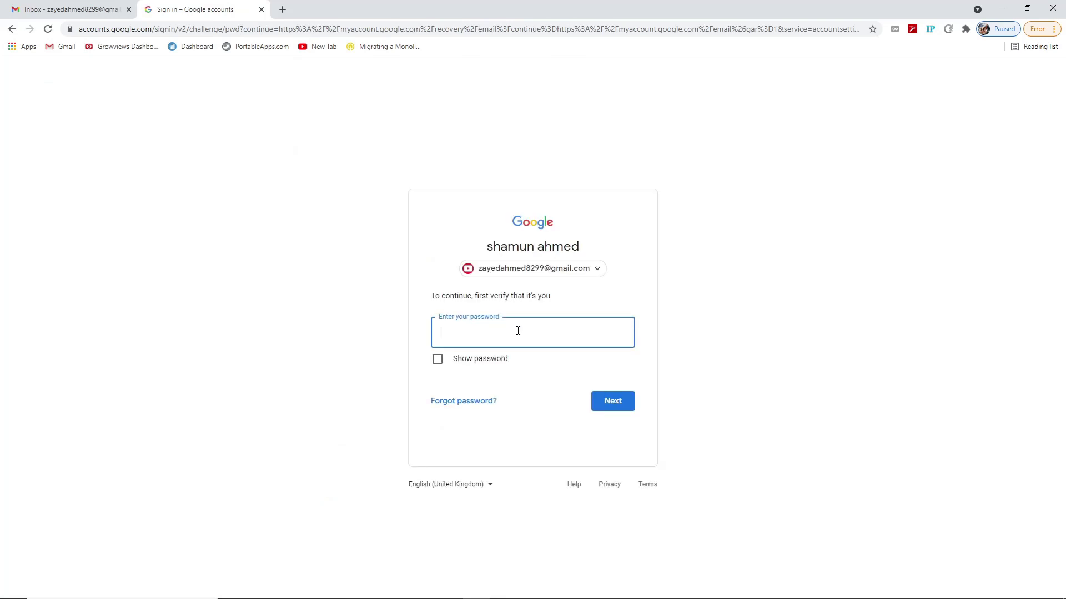
left_click(12, 28)
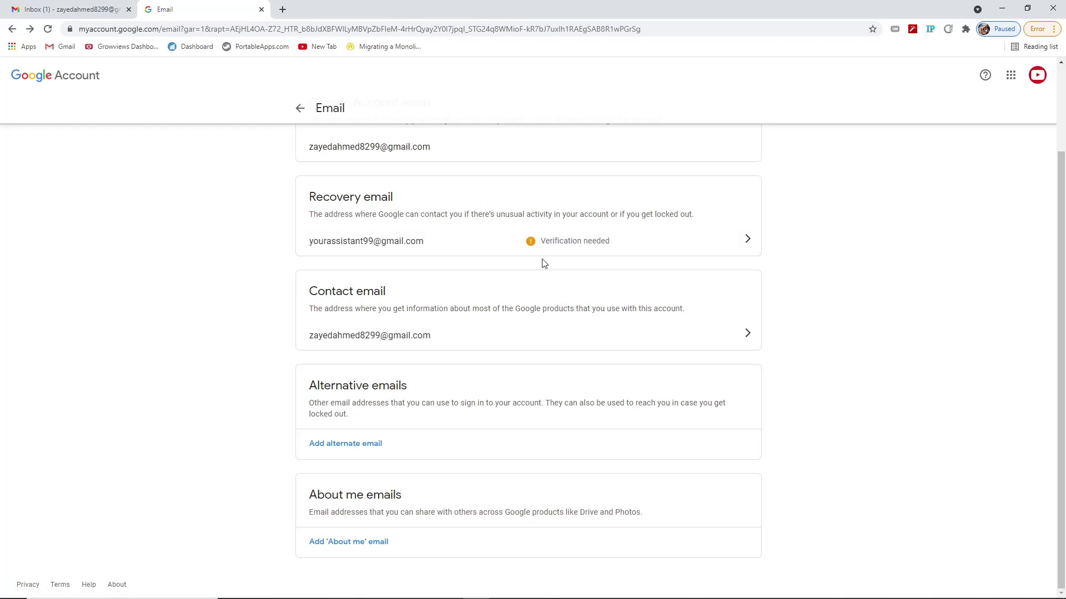
Return from the email settings to the personal info page and open the summary of the account's profiles
scroll(544, 264, "up", 2)
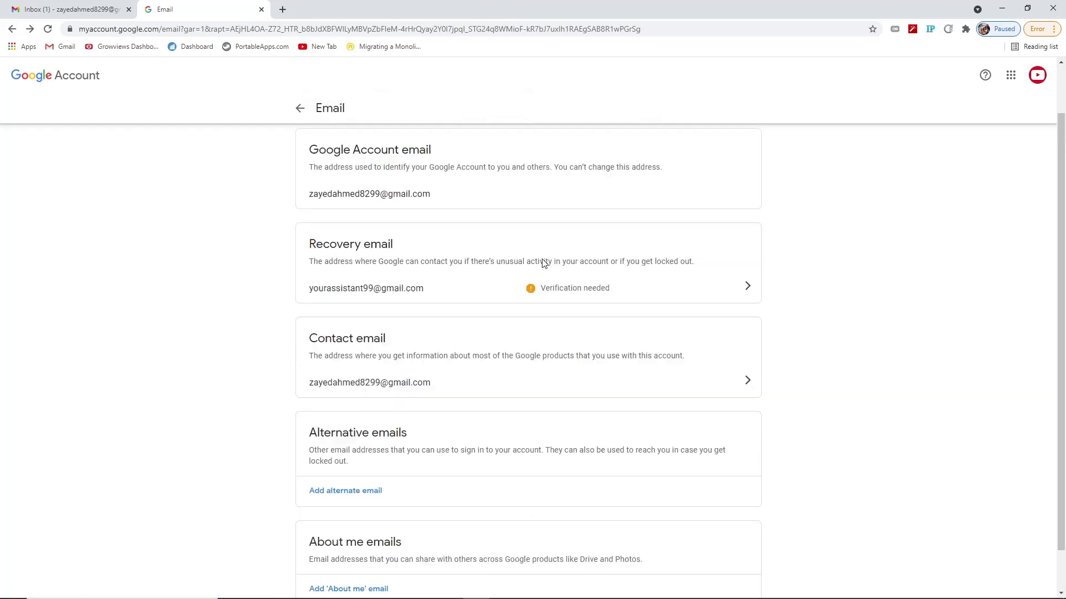
left_click(298, 109)
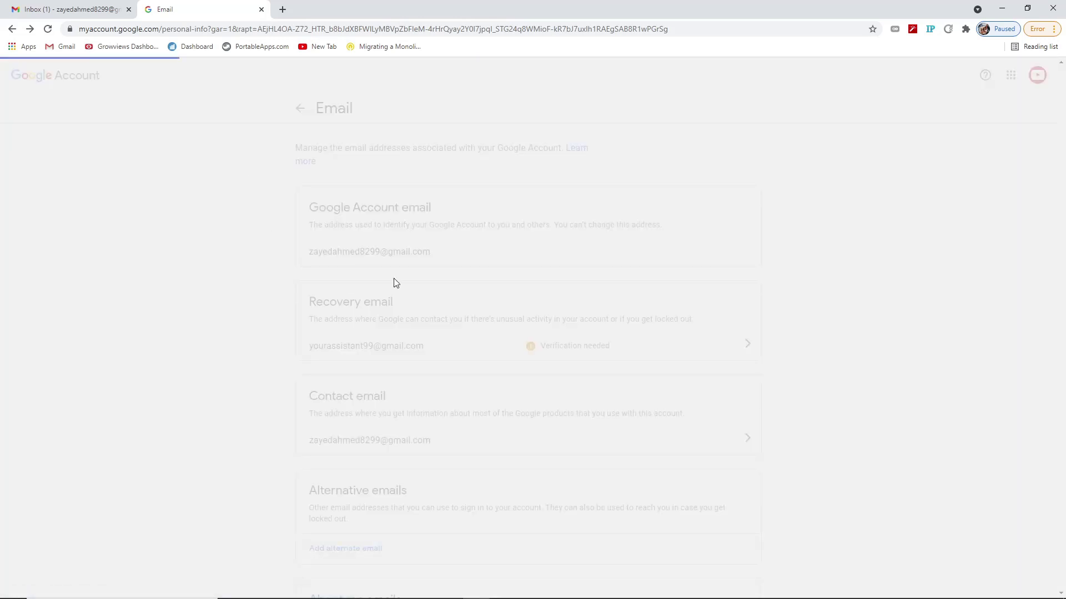
scroll(571, 380, "down", 4)
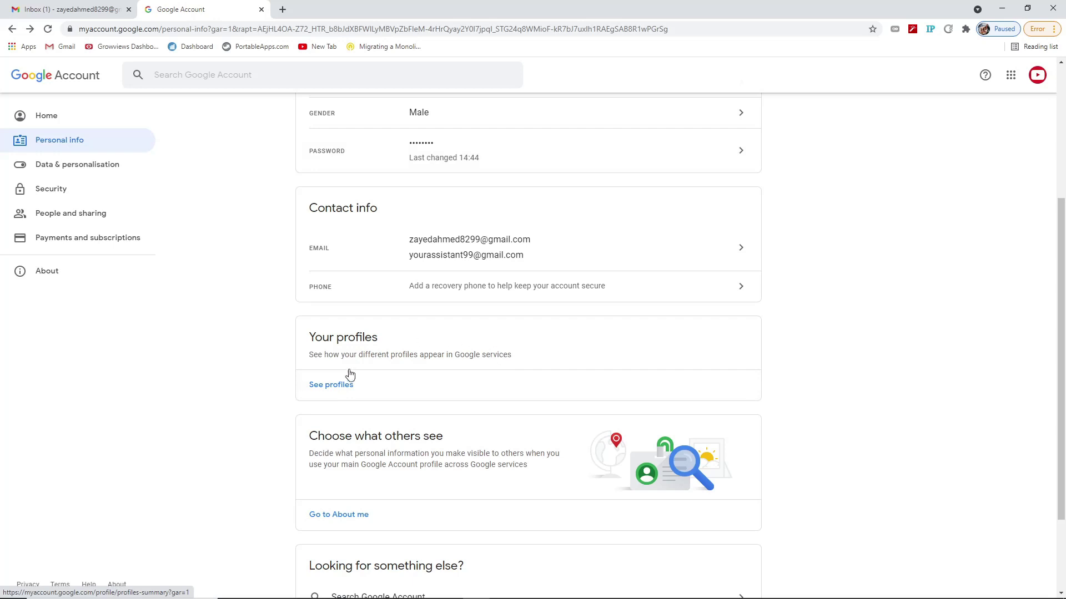
left_click(329, 385)
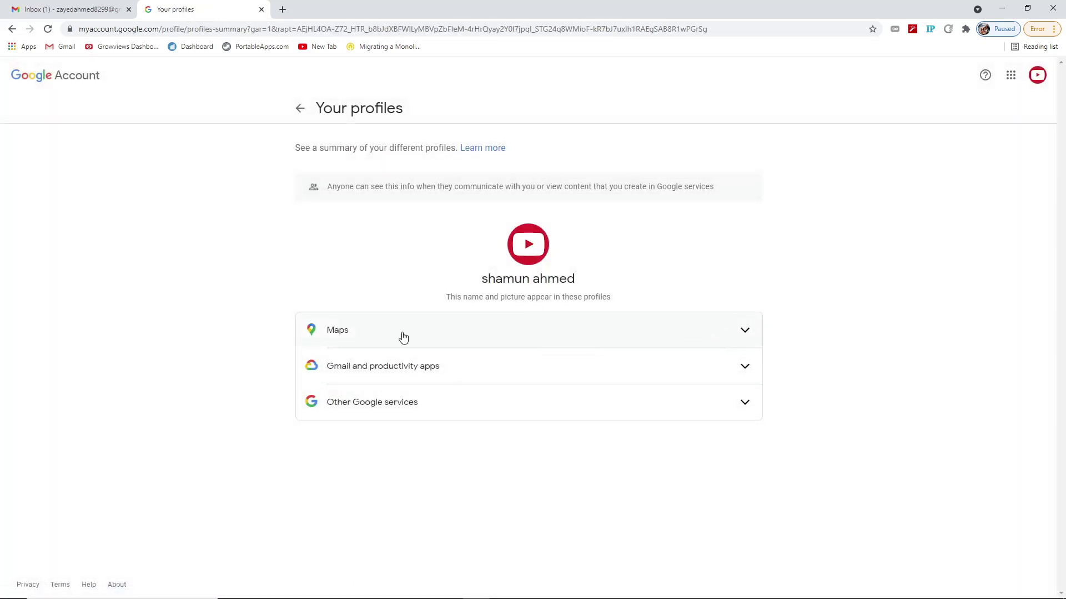
Expand the Maps profile, view the full profile in Google Maps and close it to return to the profile summary
left_click(602, 335)
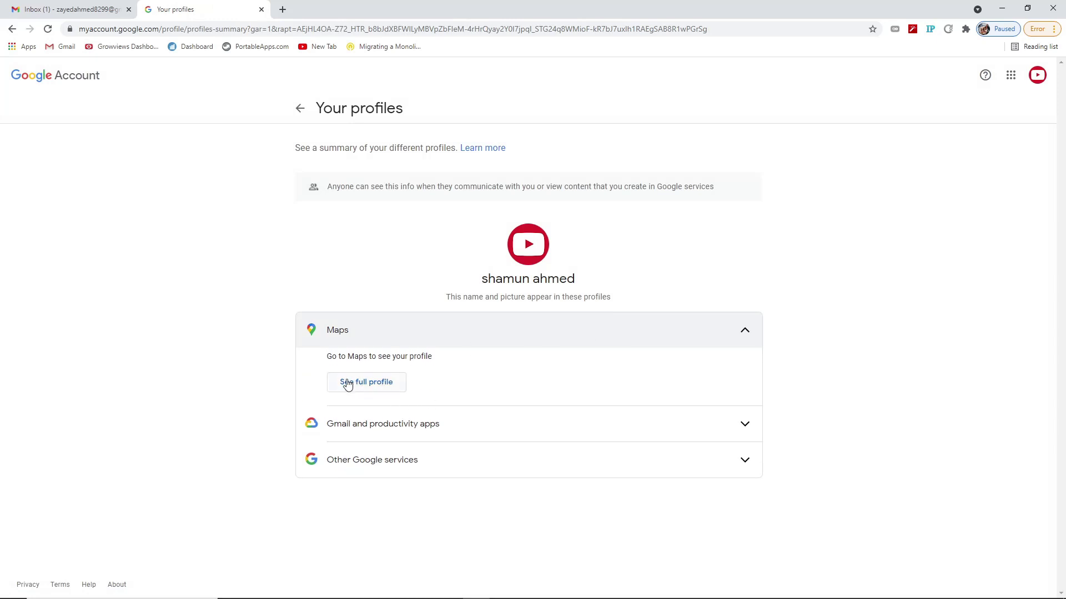
left_click(365, 385)
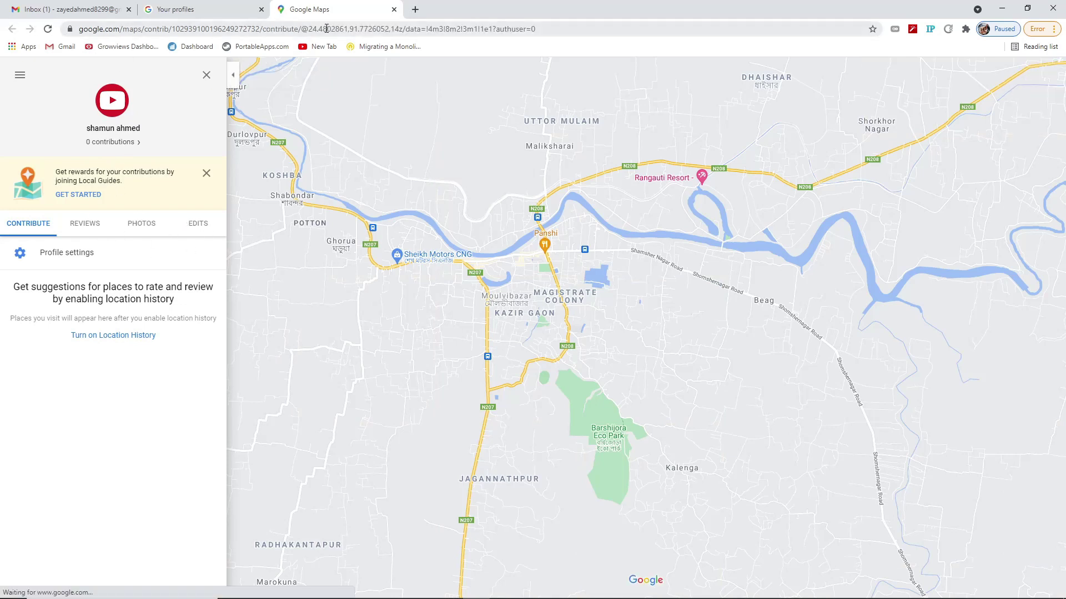
left_click(394, 10)
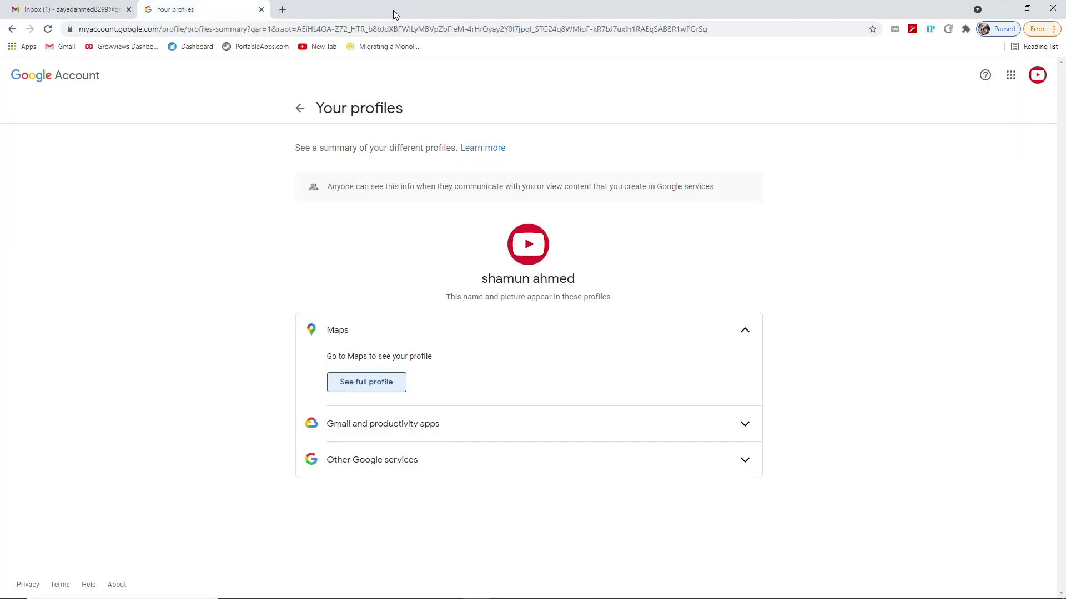
View the full Gmail and productivity apps profile and go back to the personal info page
left_click(391, 425)
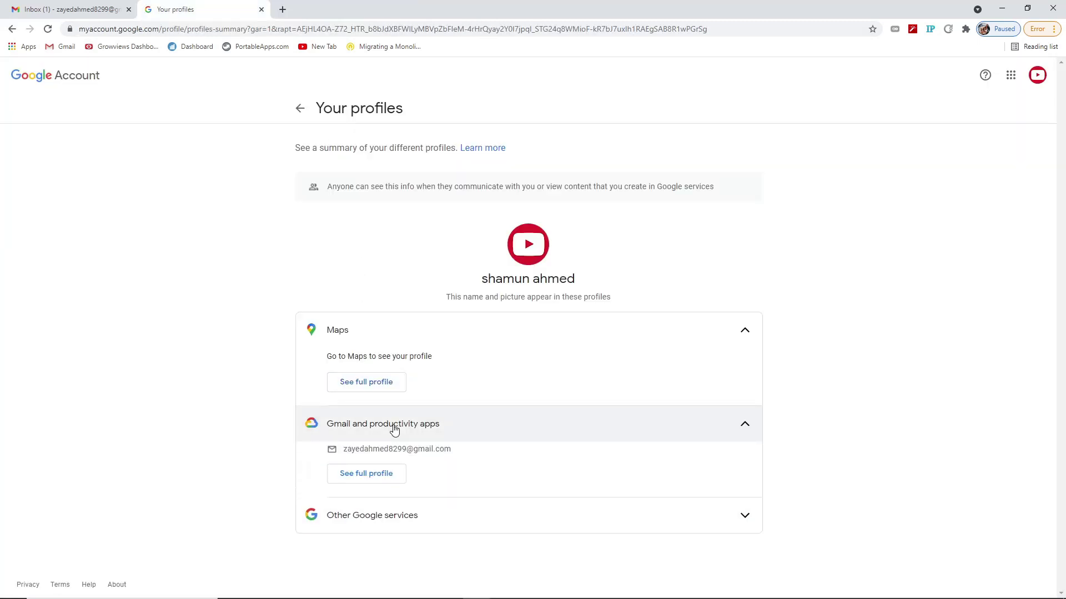
left_click(364, 474)
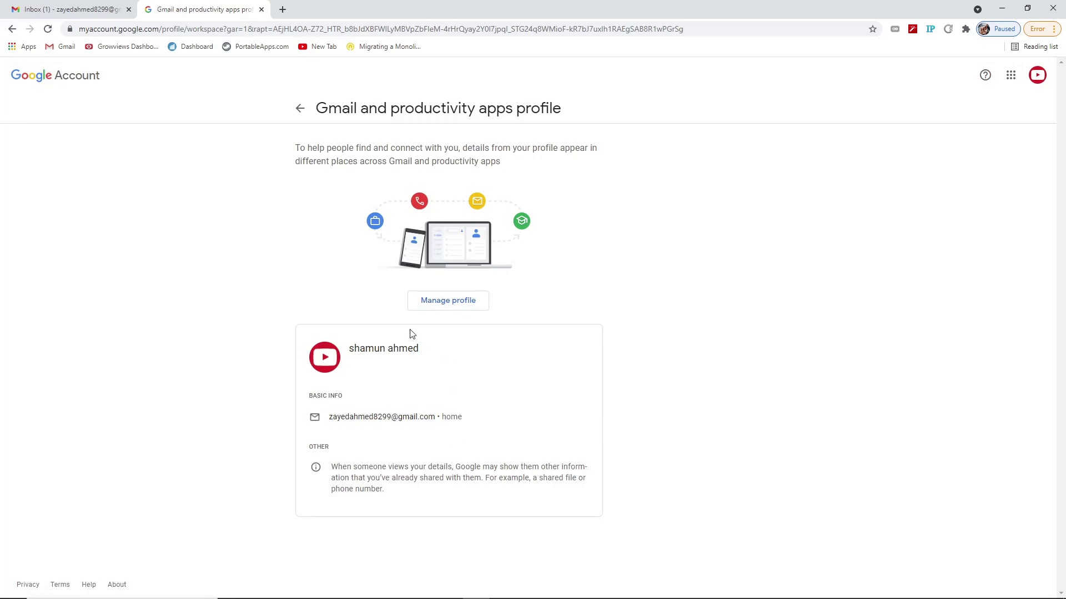
left_click(300, 108)
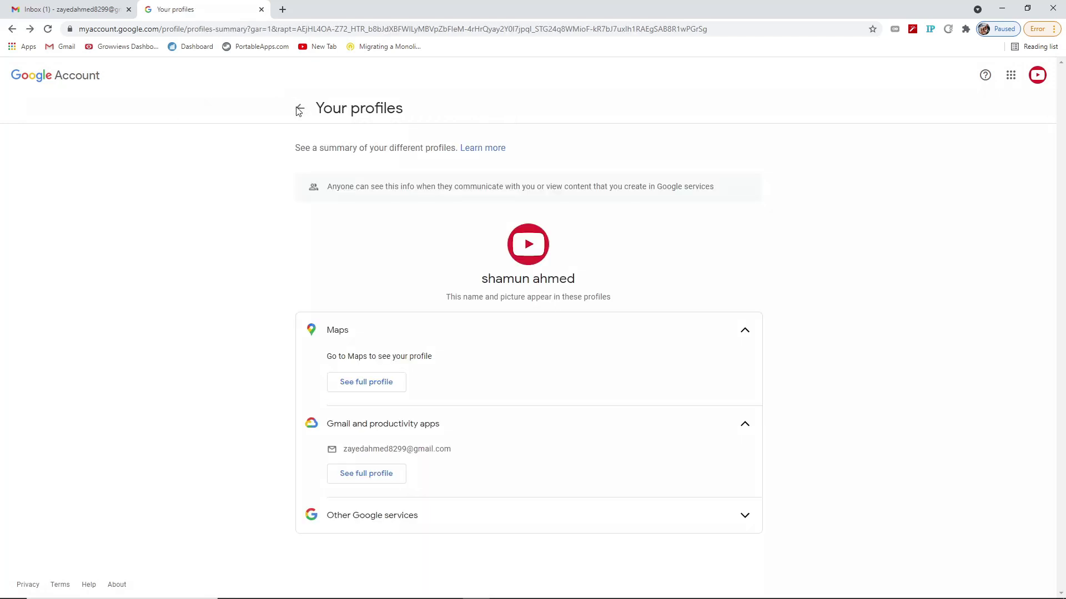
left_click(299, 108)
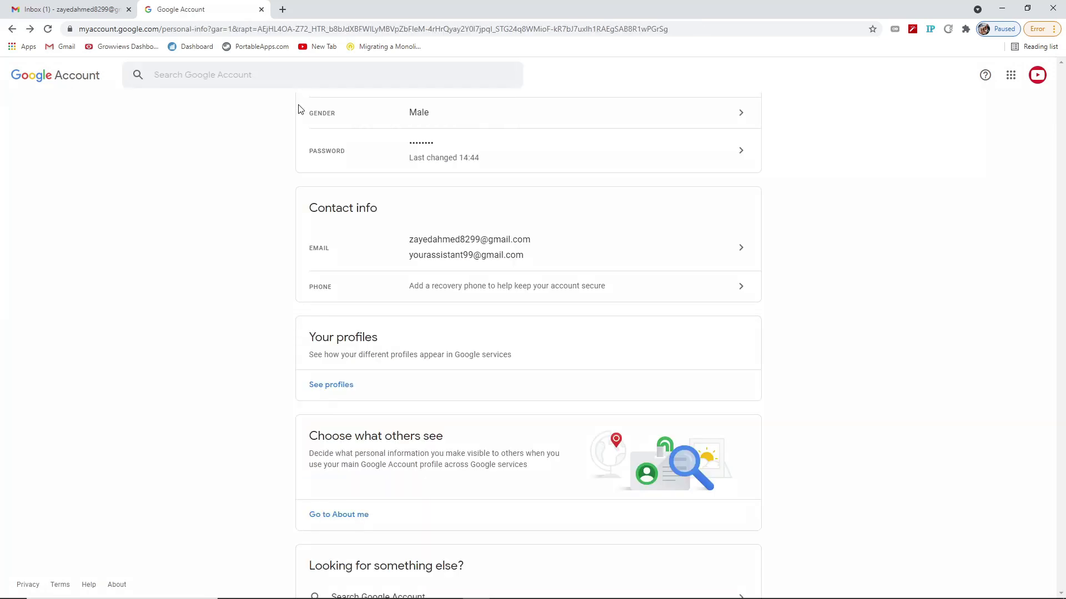
Review the personal info sections, open the phone number settings from the contact info and return to the personal info page
scroll(421, 351, "down", 1)
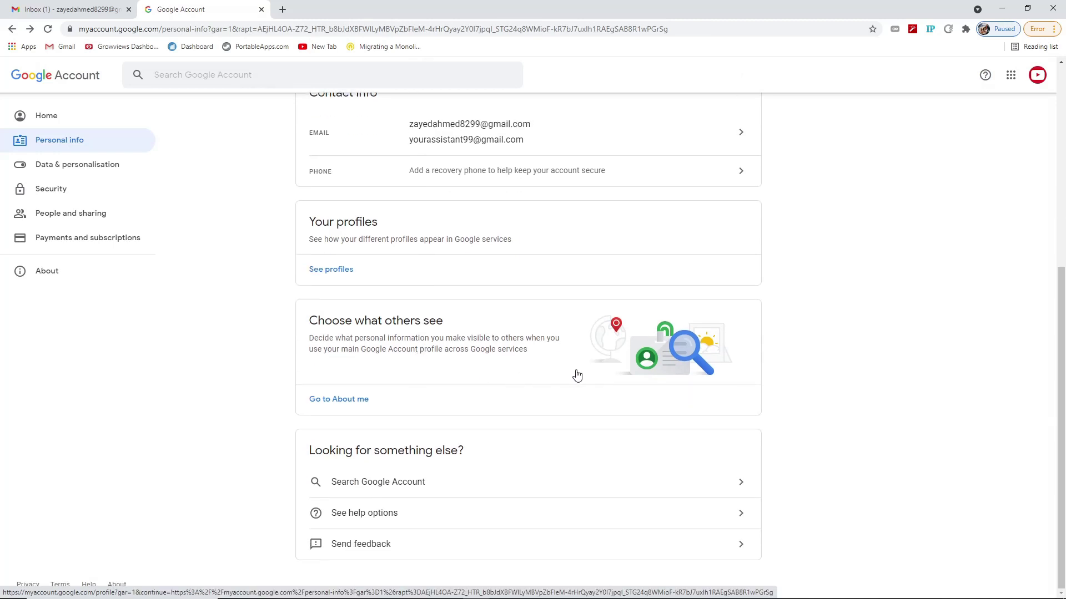
scroll(575, 373, "up", 6)
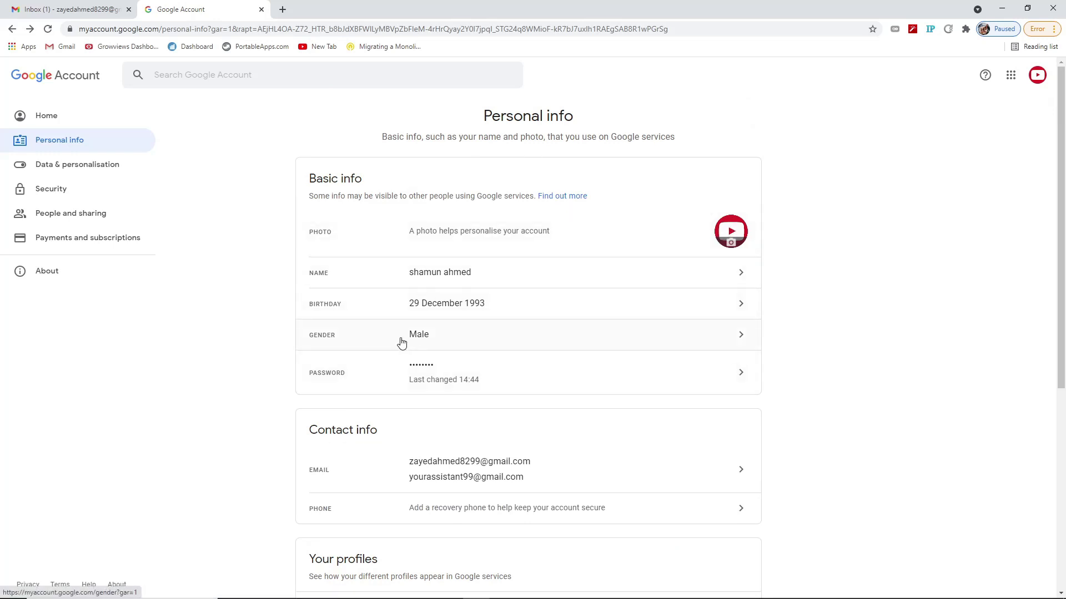
scroll(522, 379, "down", 1)
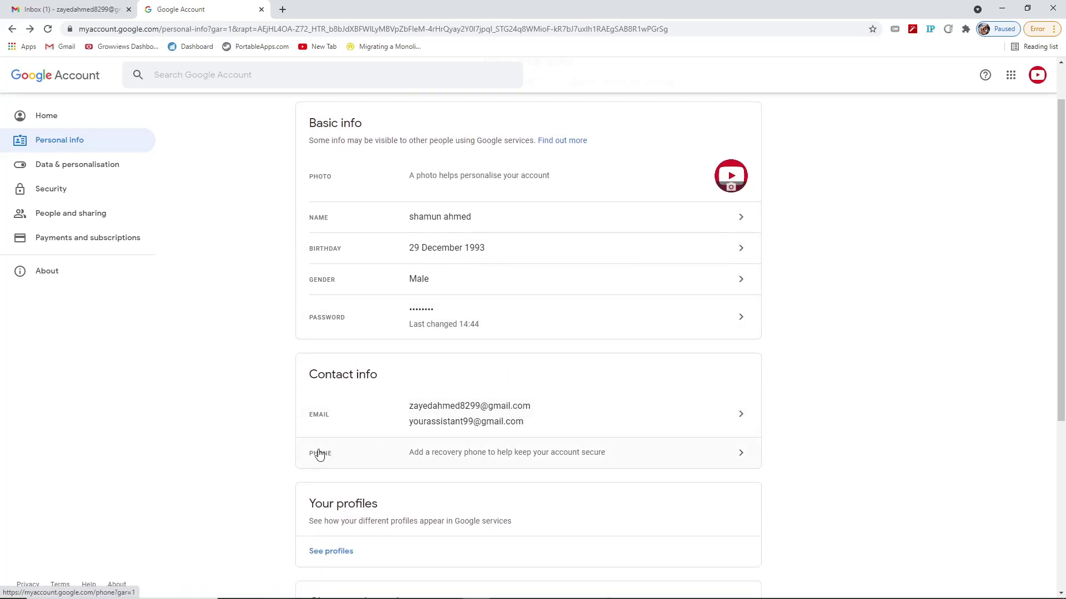
scroll(528, 449, "down", 2)
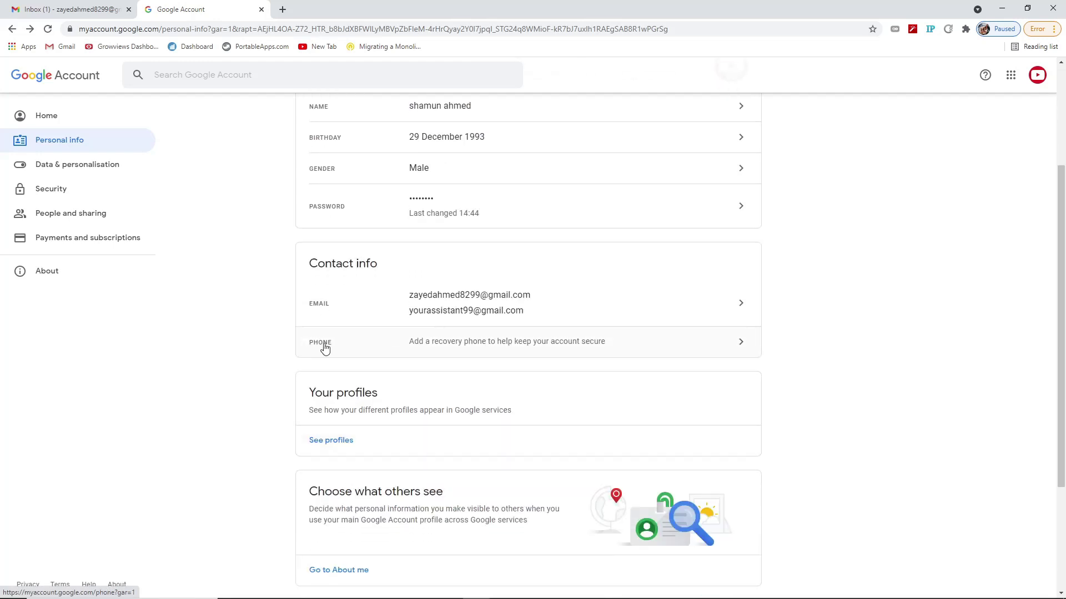
left_click(449, 348)
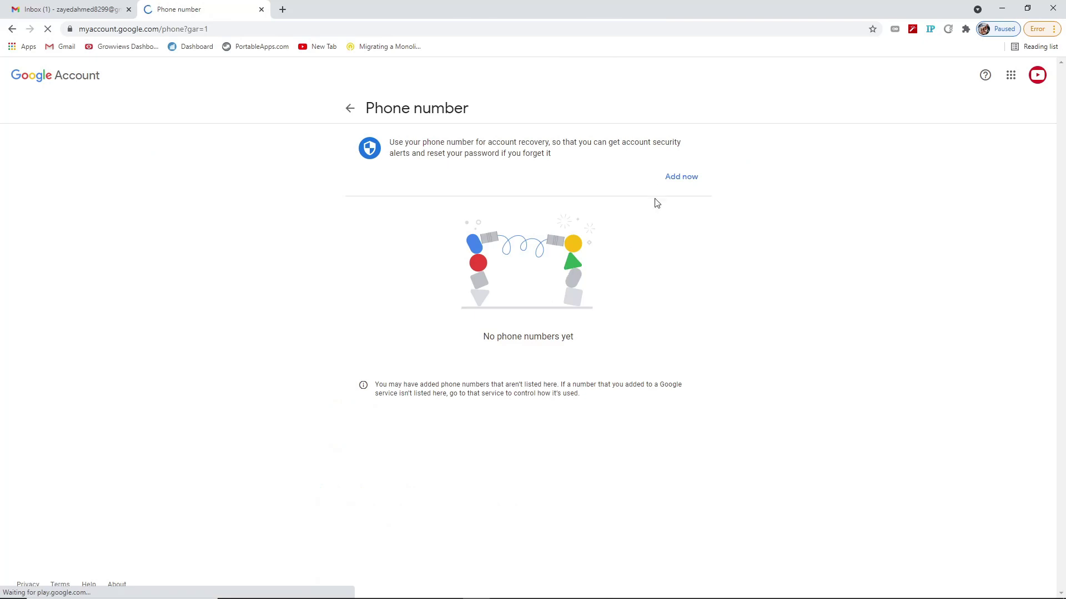
left_click(351, 109)
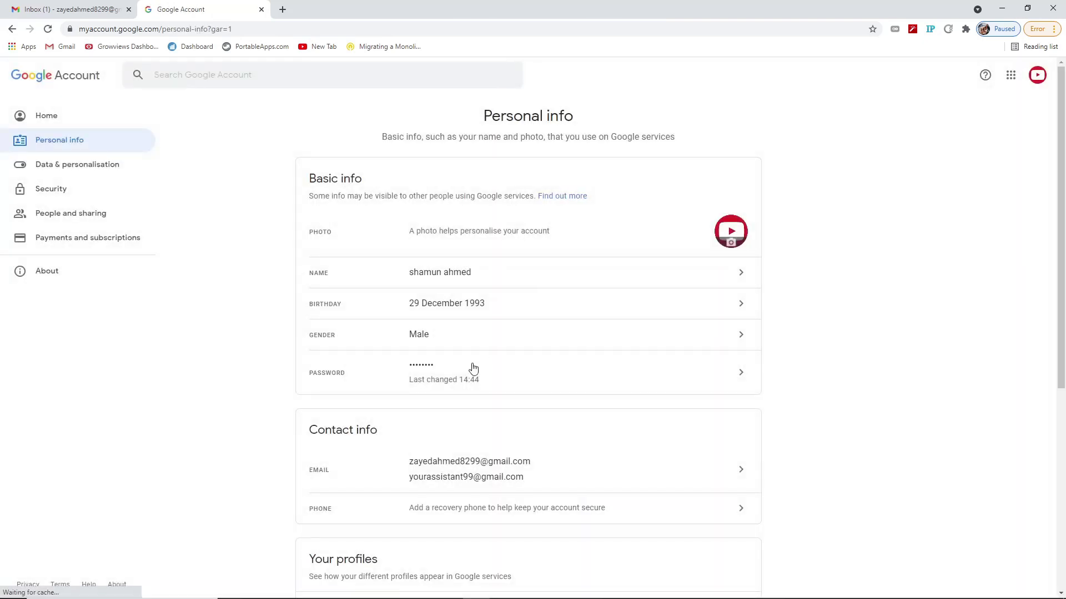
scroll(593, 472, "down", 1)
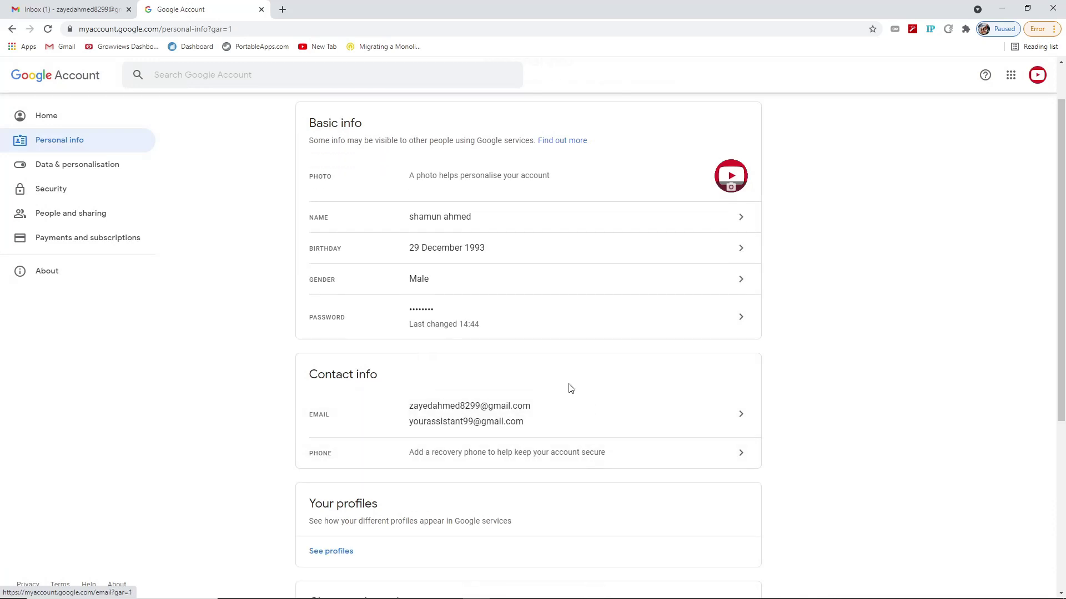